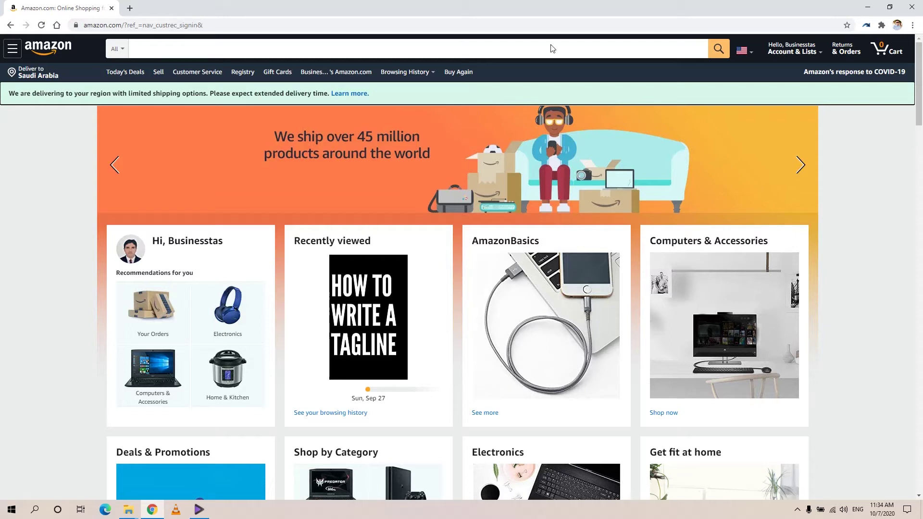
In a new tab, search Google for 'amazon affiliate program' from the 'amazon afi' suggestion.
{"action": "left_click", "coordinate": [869, 7]}
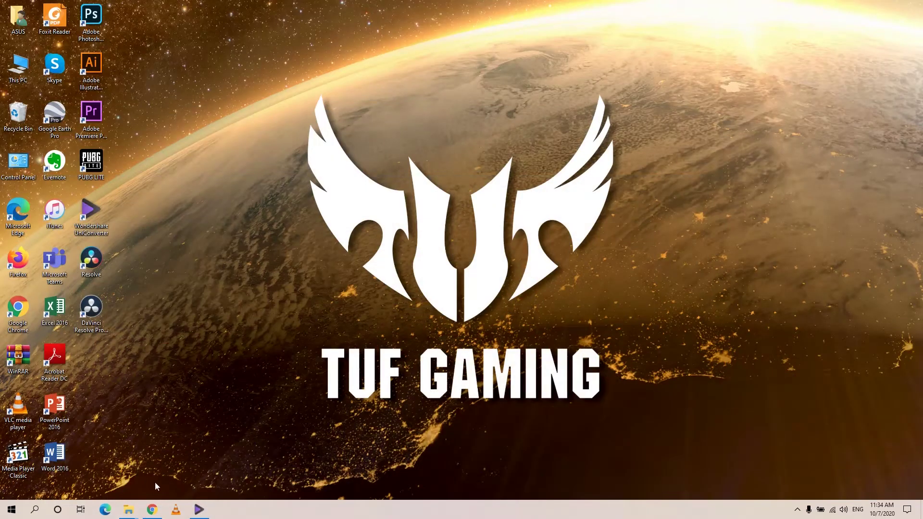
{"action": "left_click", "coordinate": [152, 509]}
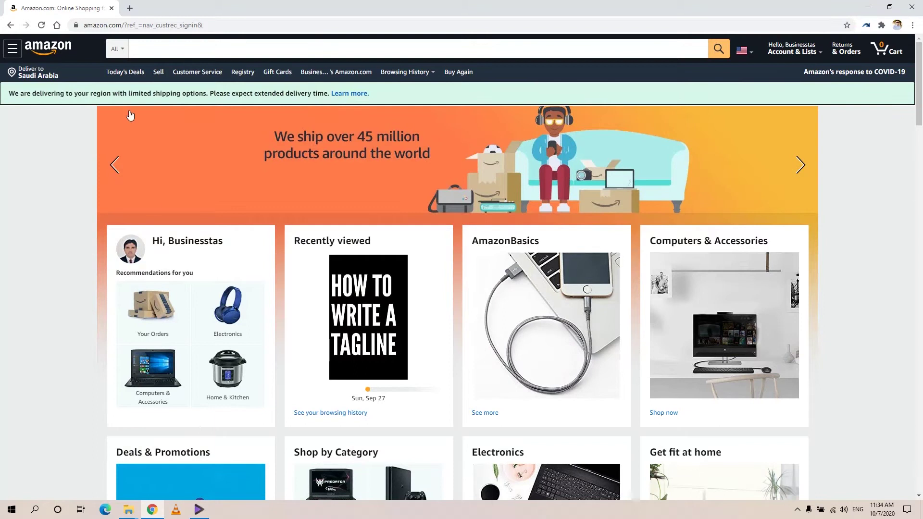
{"action": "left_click", "coordinate": [130, 8]}
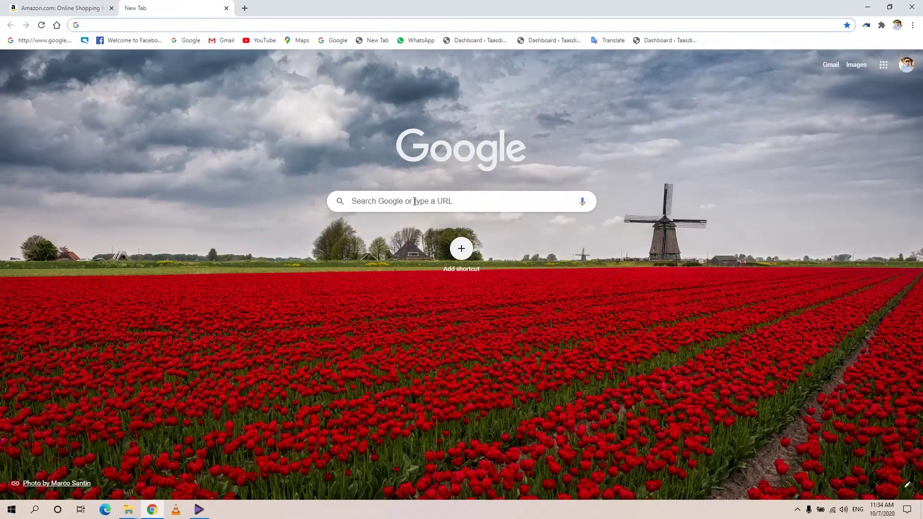
{"action": "left_click", "coordinate": [414, 202]}
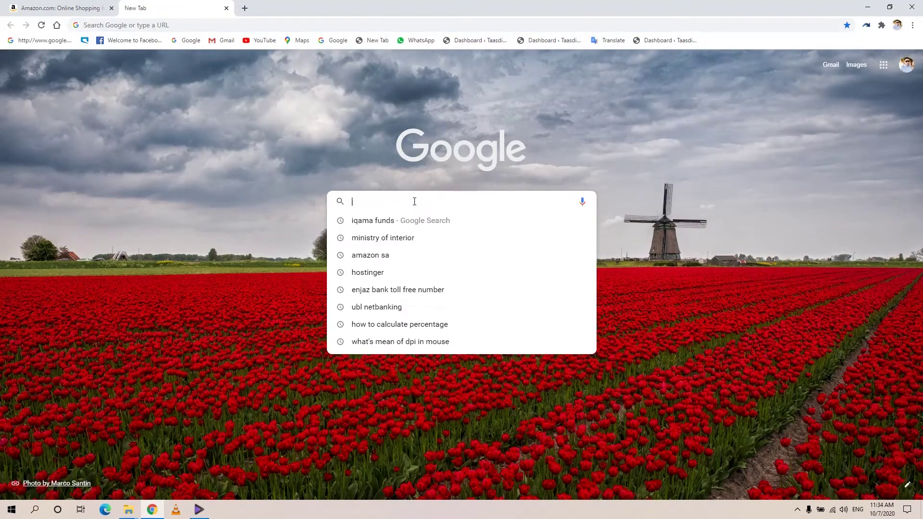
{"action": "type", "text": "ama"}
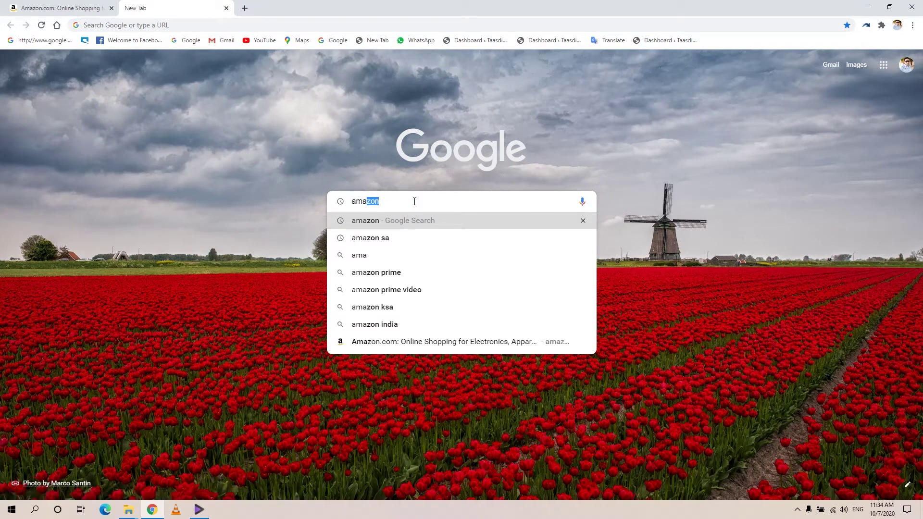
{"action": "type", "text": "z"}
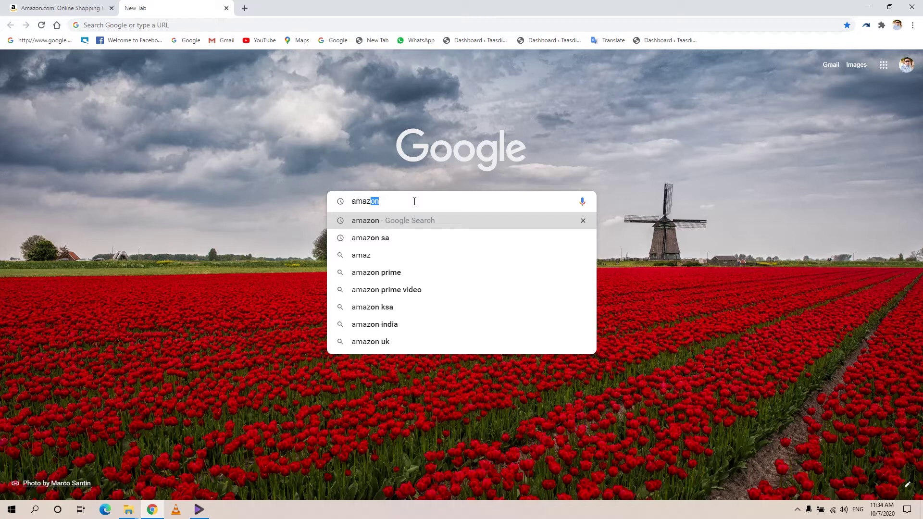
{"action": "type", "text": "on afi"}
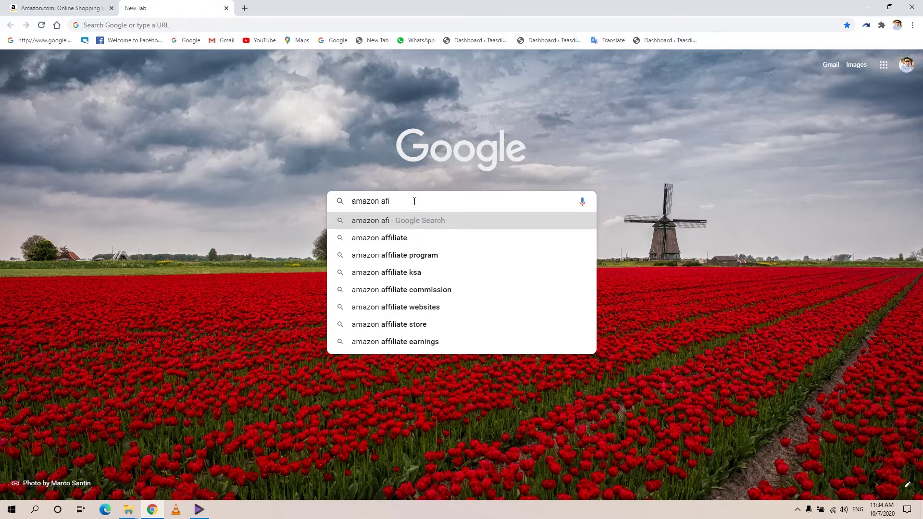
{"action": "left_click", "coordinate": [434, 257]}
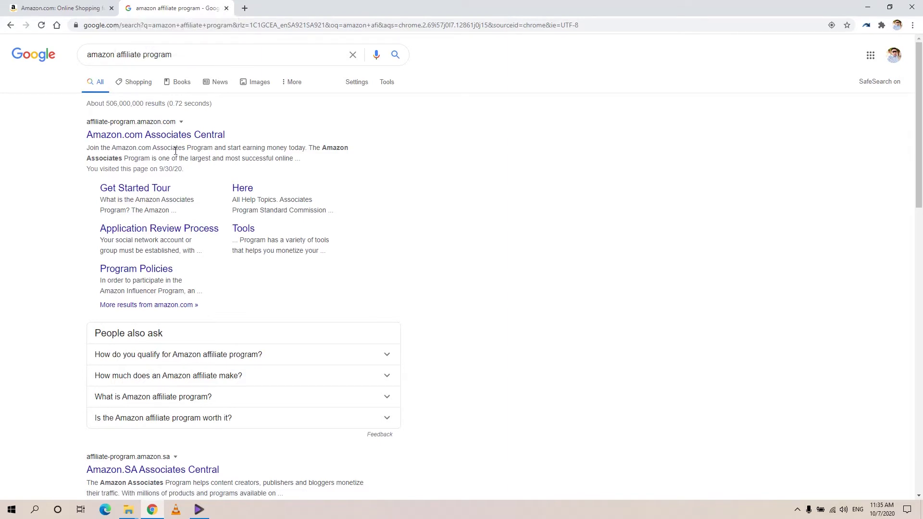
Open the Amazon.com Associates Central result, then switch back to the Amazon.com tab.
{"action": "left_click", "coordinate": [190, 137]}
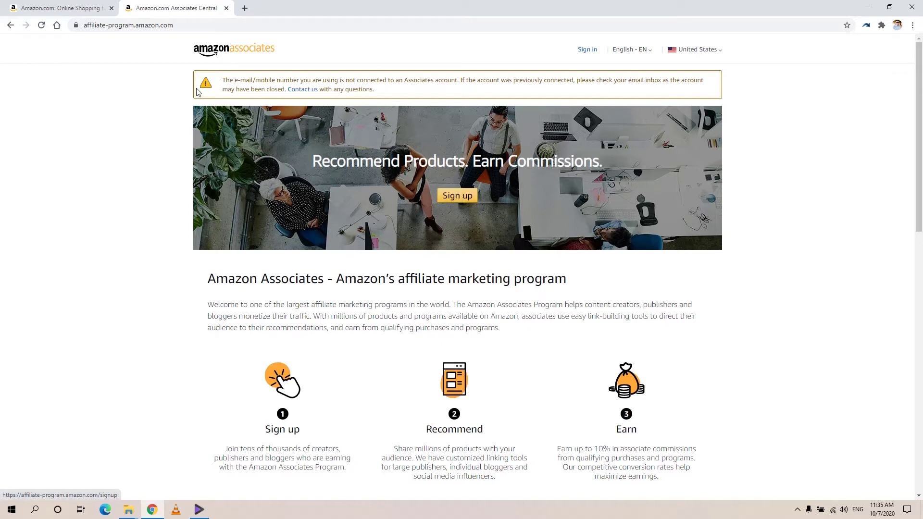
{"action": "left_click", "coordinate": [58, 9]}
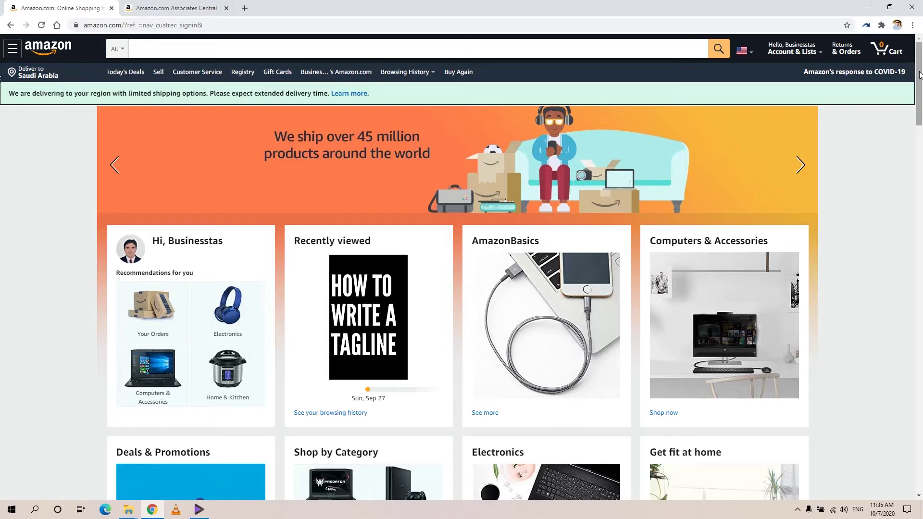
Follow 'Become an Affiliate' at the bottom of the Amazon.com home page.
{"action": "left_click_drag", "start_coordinate": [919, 74], "coordinate": [920, 40]}
{"action": "left_click_drag", "start_coordinate": [919, 56], "coordinate": [916, 457]}
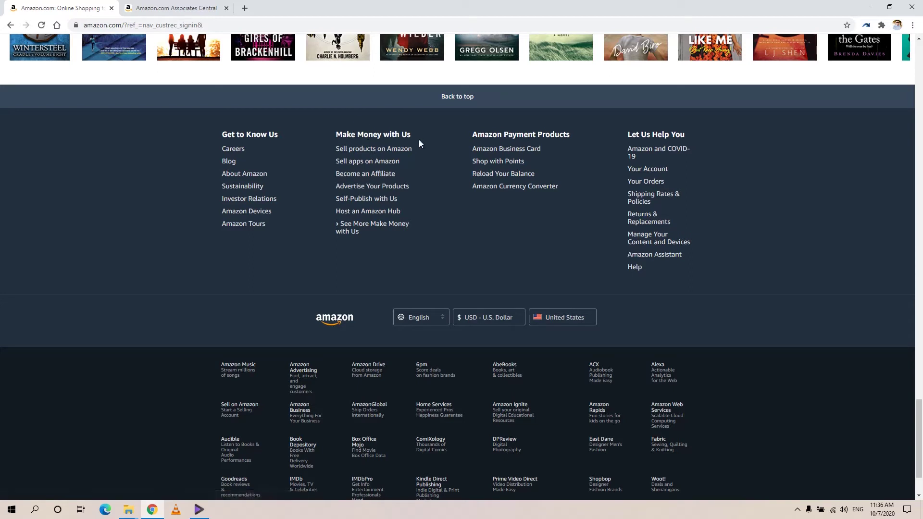
{"action": "left_click", "coordinate": [371, 174]}
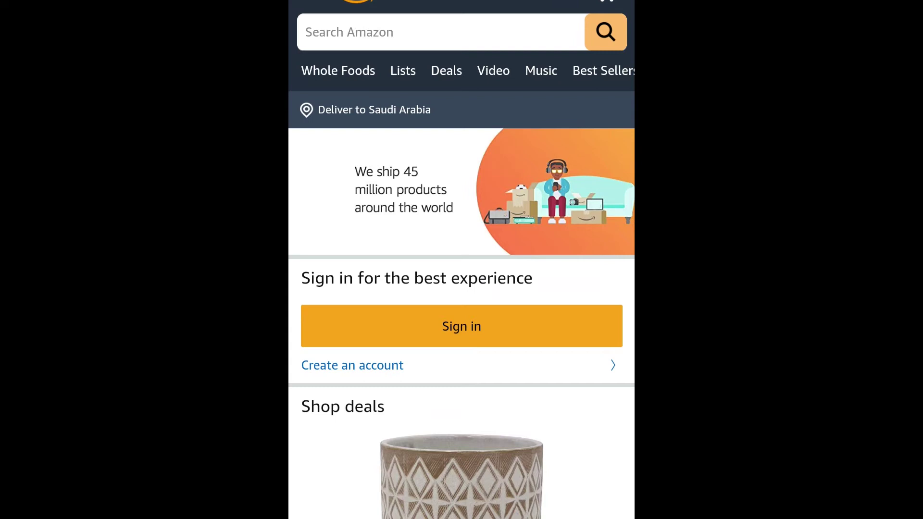
Load amazon.com in Chrome on the phone from the 'ama' suggestion.
{"action": "left_click", "coordinate": [461, 5]}
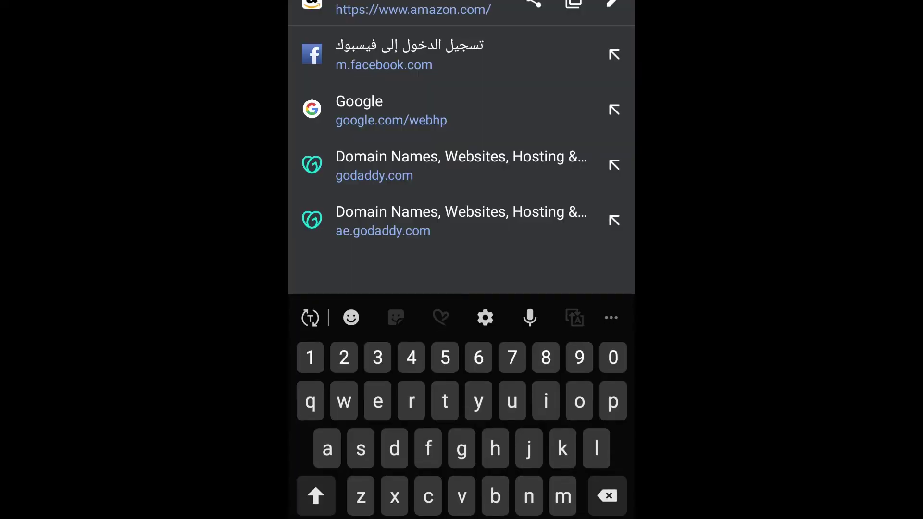
{"action": "type", "text": "ama"}
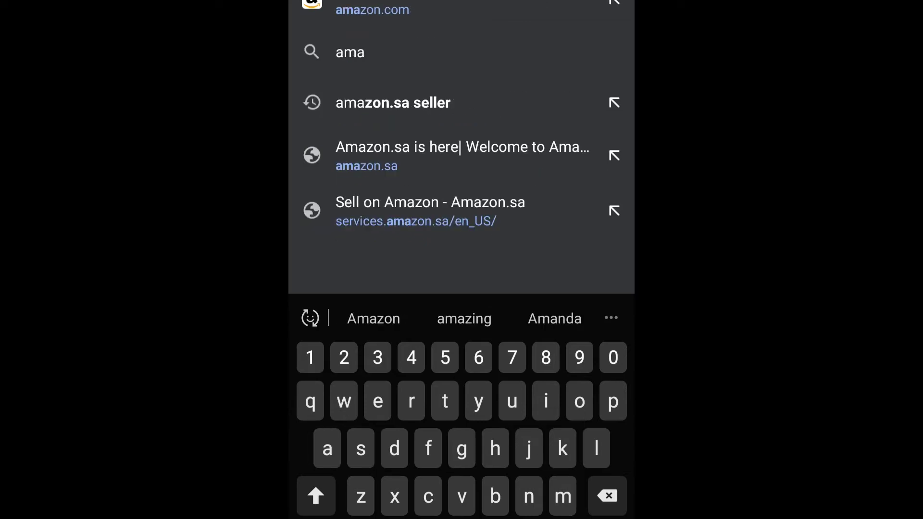
{"action": "key", "text": "Return"}
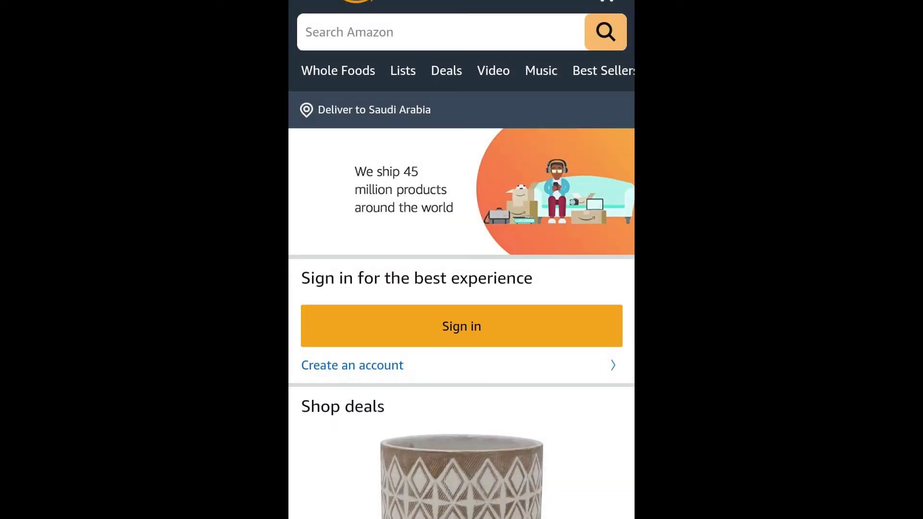
{"action": "scroll", "coordinate": [462, 260], "scroll_direction": "down", "scroll_amount": 15}
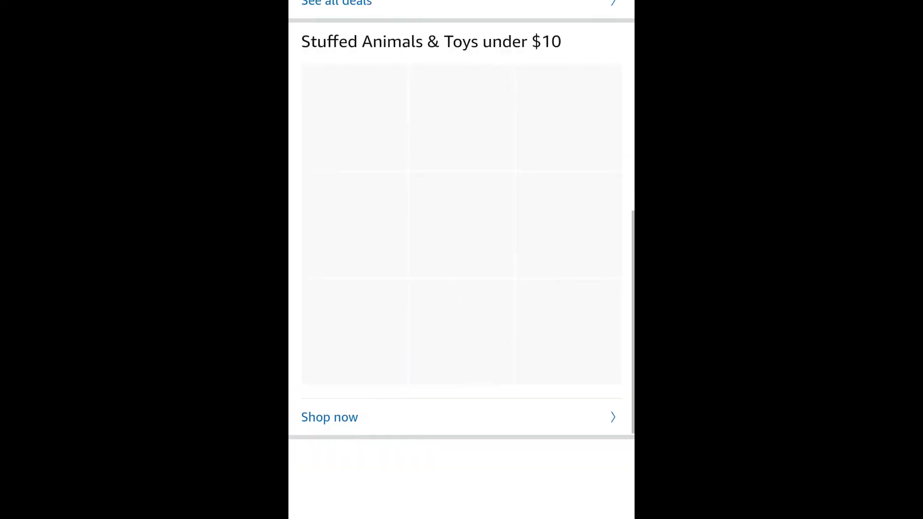
{"action": "scroll", "coordinate": [461, 260], "scroll_direction": "down", "scroll_amount": 15}
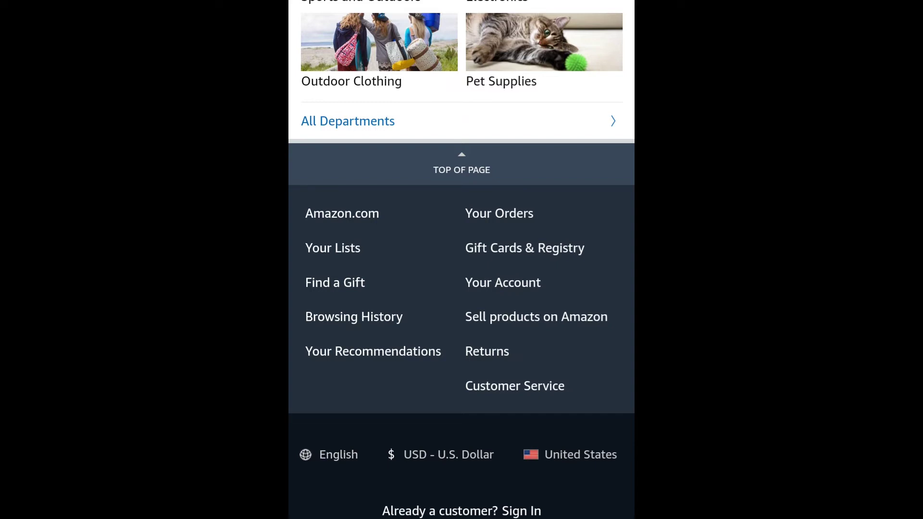
{"action": "scroll", "coordinate": [461, 260], "scroll_direction": "up", "scroll_amount": 20}
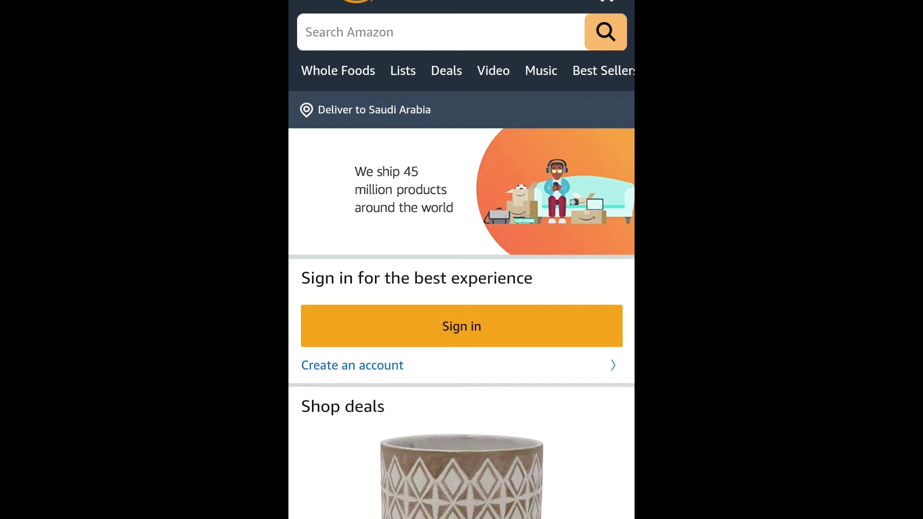
Switch the Amazon page to the Desktop site version from the browser menu.
{"action": "key", "text": "alt+f"}
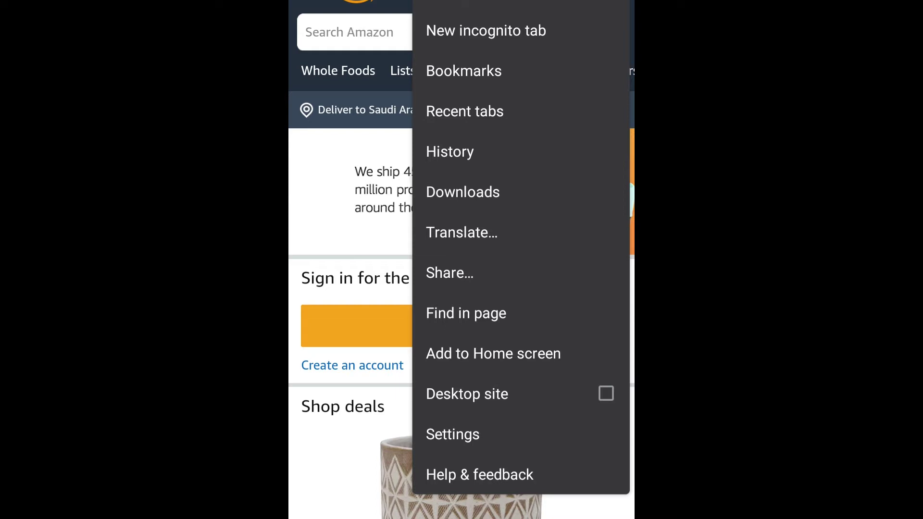
{"action": "left_click", "coordinate": [480, 394]}
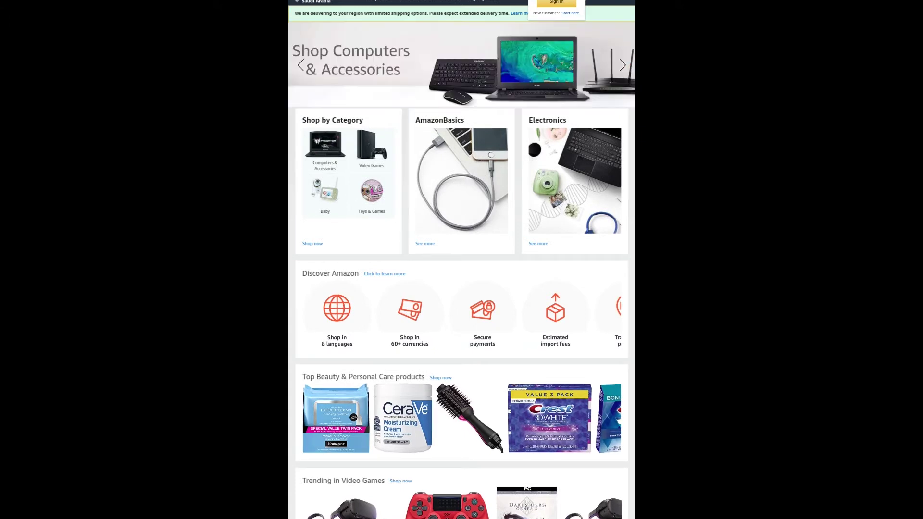
{"action": "scroll", "coordinate": [462, 259], "scroll_direction": "down", "scroll_amount": 10}
{"action": "scroll", "coordinate": [462, 260], "scroll_direction": "down", "scroll_amount": 10}
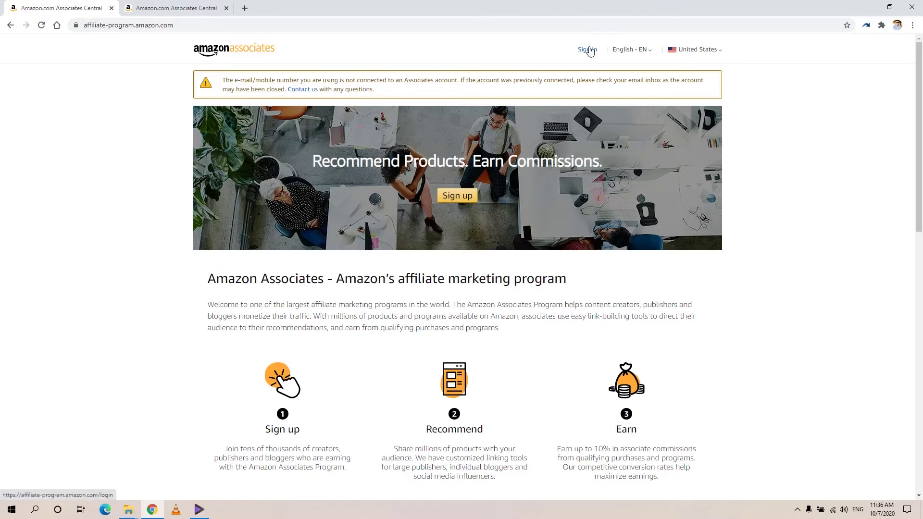
Start the Associates sign-up with the yellow Sign up button to reach the payee form.
{"action": "left_click", "coordinate": [457, 197]}
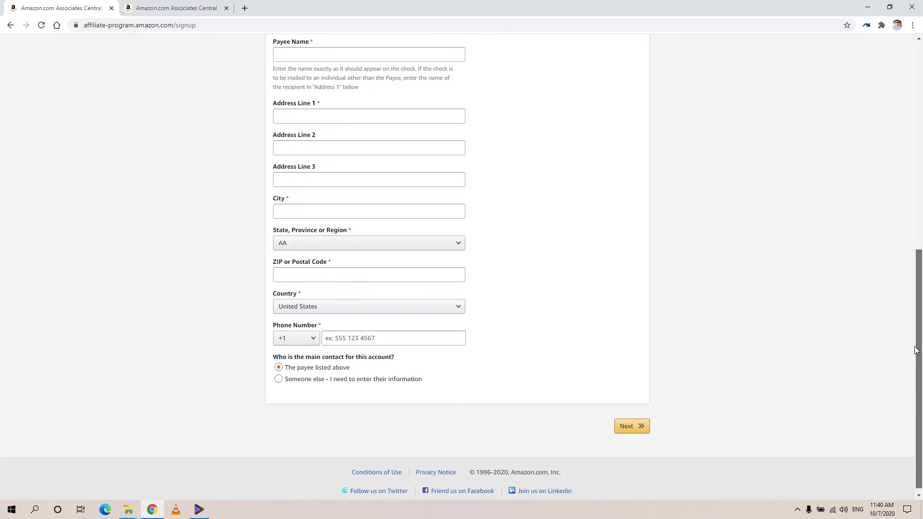
{"action": "left_click_drag", "start_coordinate": [916, 352], "coordinate": [916, 345]}
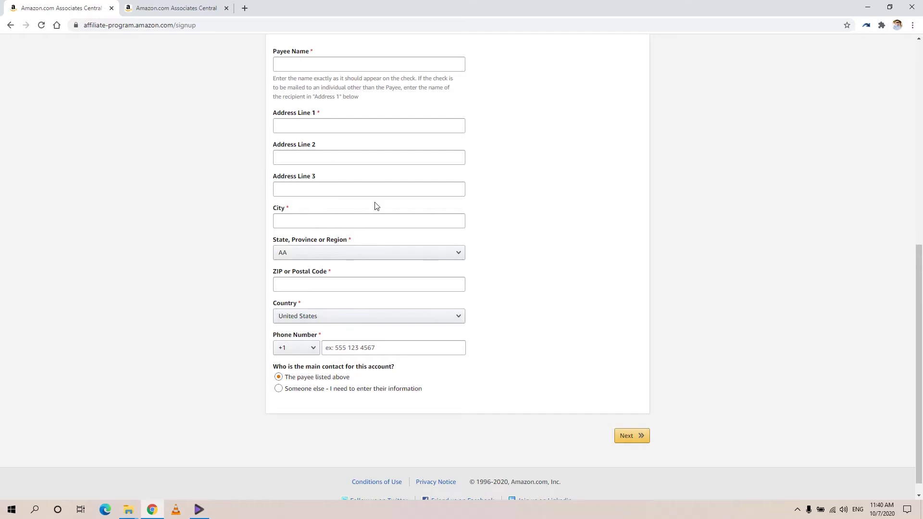
Fill the payee name and address from saved details, with state 'Makkah'.
{"action": "left_click", "coordinate": [343, 64]}
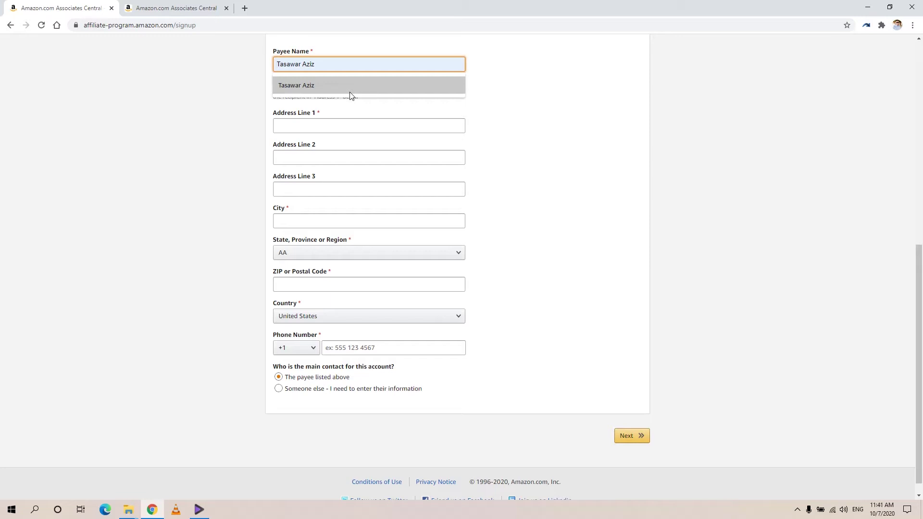
{"action": "left_click", "coordinate": [349, 87]}
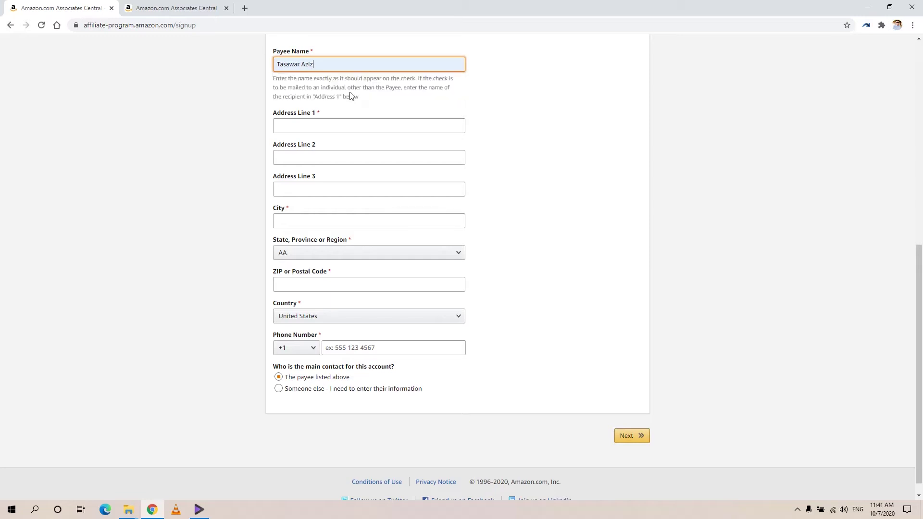
{"action": "left_click", "coordinate": [334, 131]}
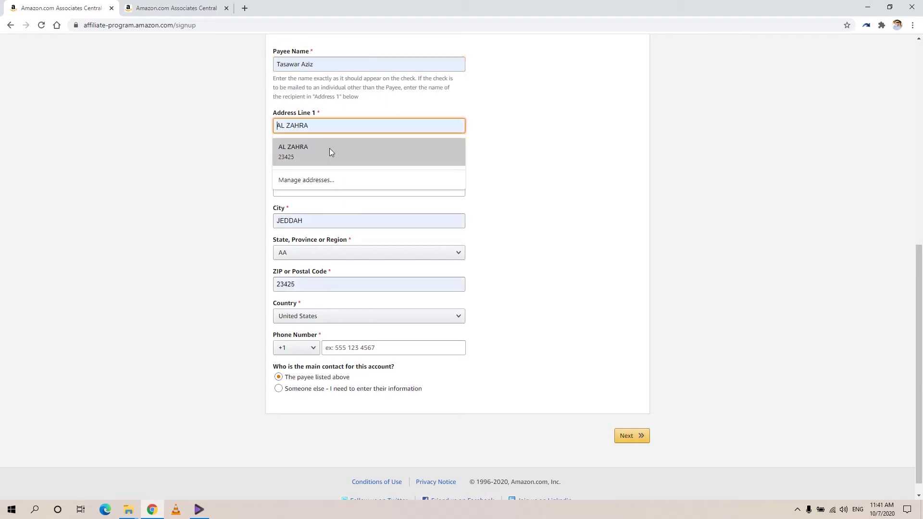
{"action": "left_click", "coordinate": [329, 148]}
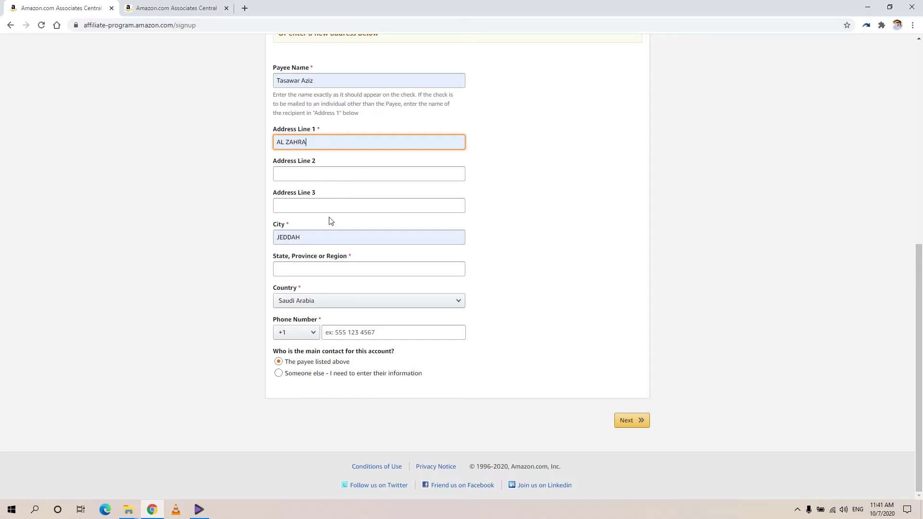
{"action": "left_click", "coordinate": [330, 271]}
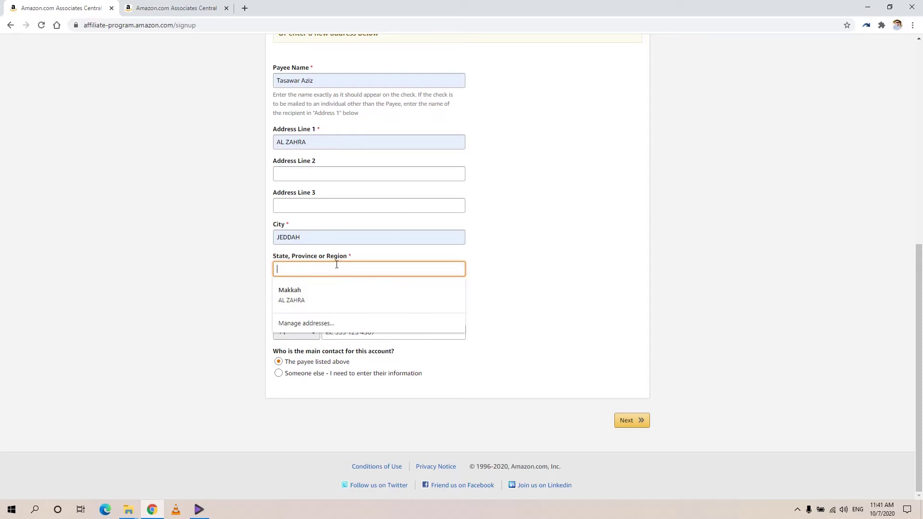
{"action": "type", "text": "Makkah"}
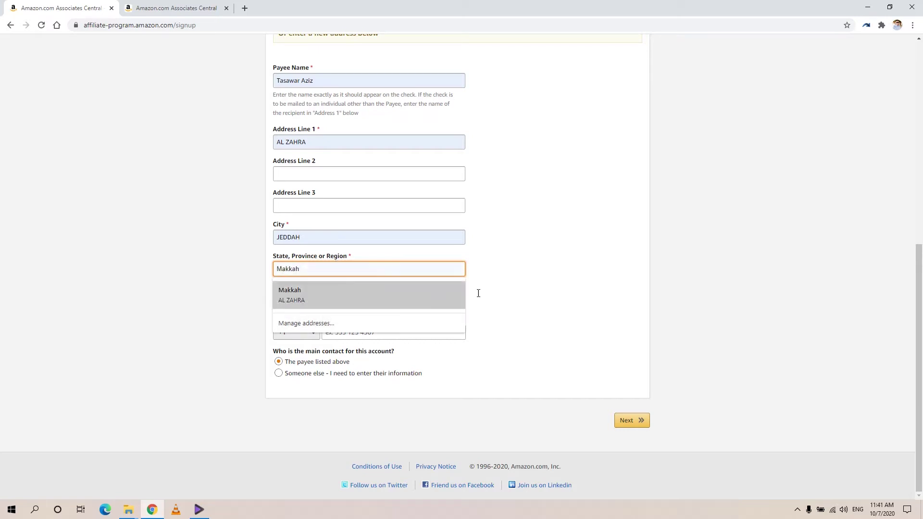
{"action": "key", "text": "Escape"}
{"action": "left_click", "coordinate": [510, 293]}
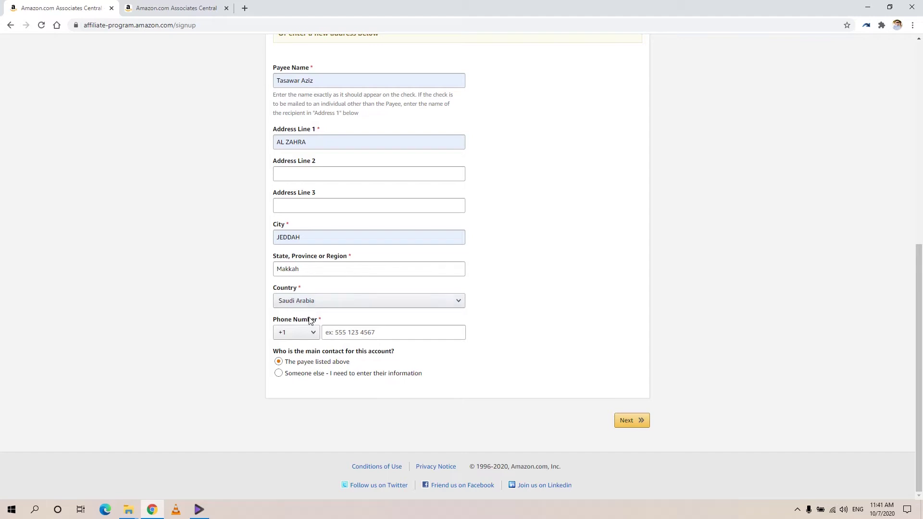
Set the phone country code to +966, enter the phone number, and submit the account information.
{"action": "left_click", "coordinate": [309, 333]}
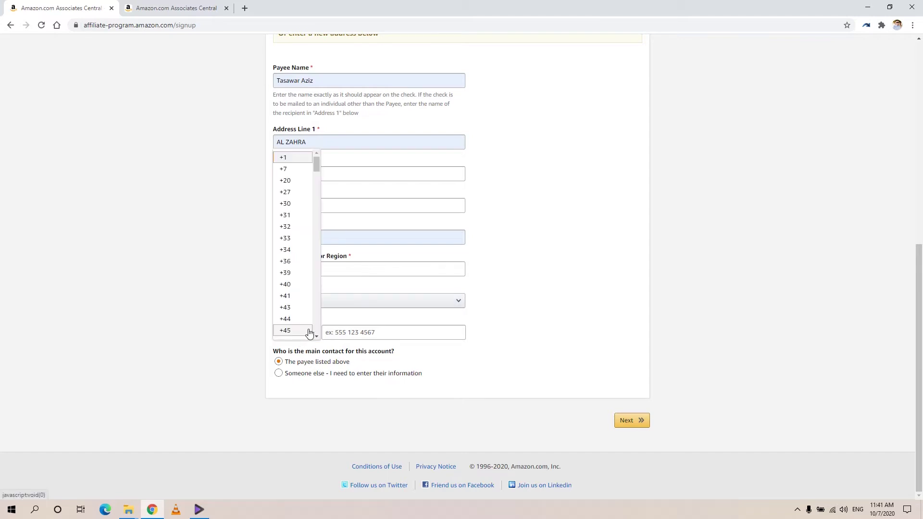
{"action": "left_click_drag", "start_coordinate": [315, 161], "coordinate": [321, 337]}
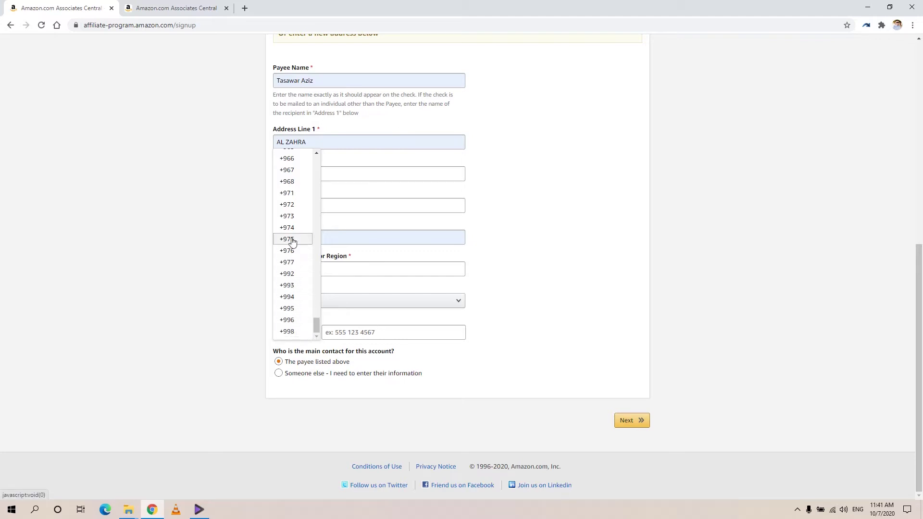
{"action": "left_click", "coordinate": [292, 159]}
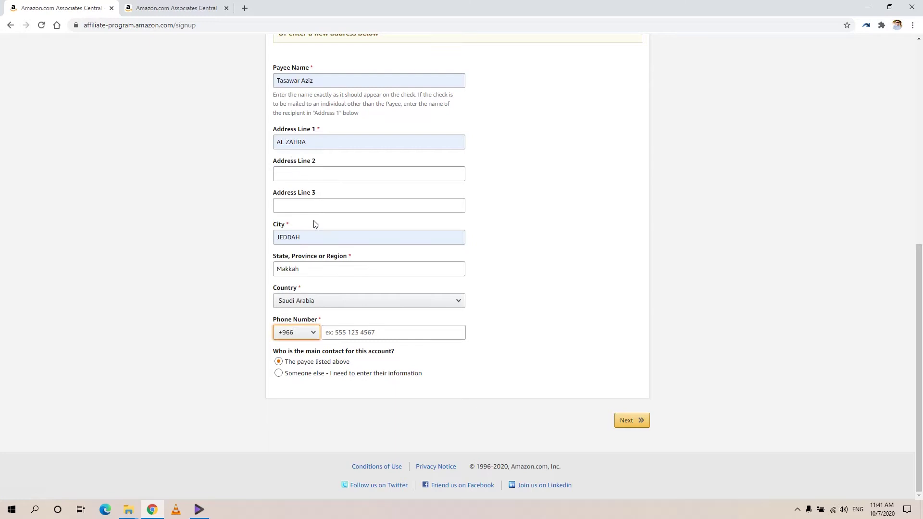
{"action": "left_click", "coordinate": [354, 333]}
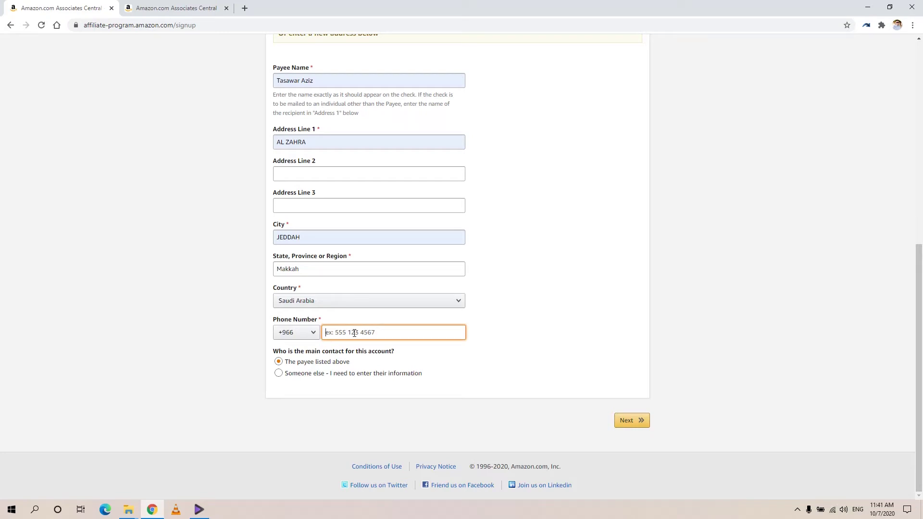
{"action": "type", "text": "58234"}
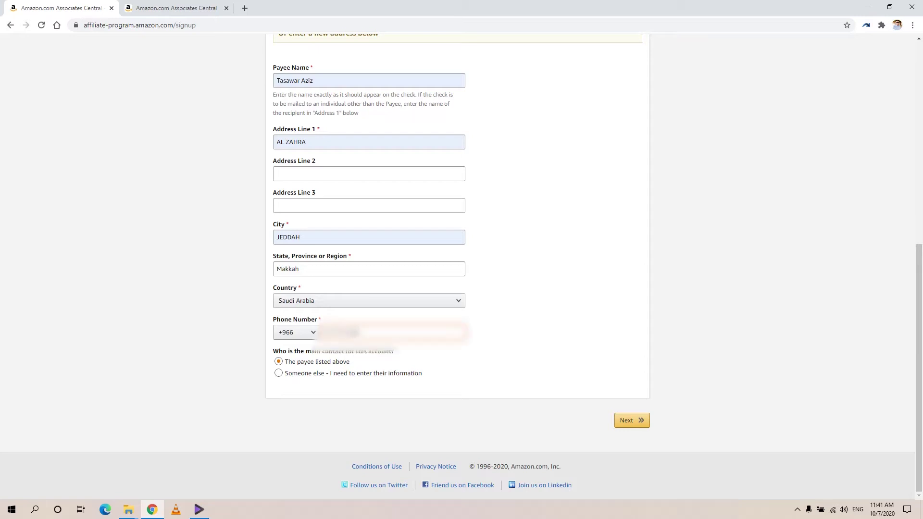
{"action": "left_click", "coordinate": [632, 420]}
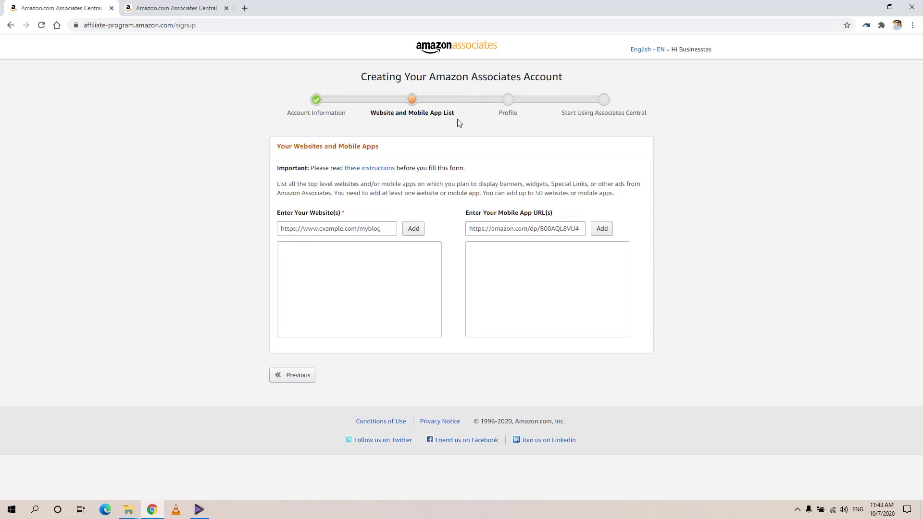
Fill the Enter Your Website(s) field with the saved Facebook profile URL suggestion.
{"action": "left_click", "coordinate": [375, 228]}
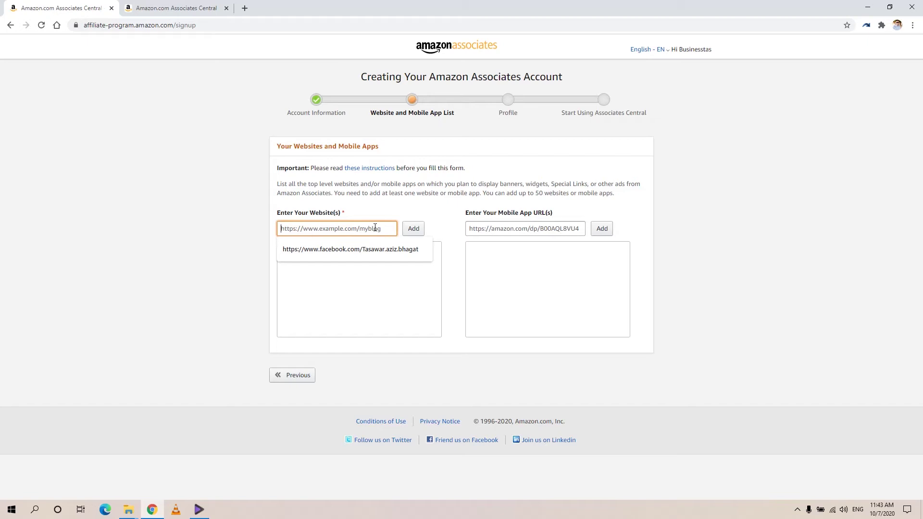
{"action": "left_click", "coordinate": [227, 226]}
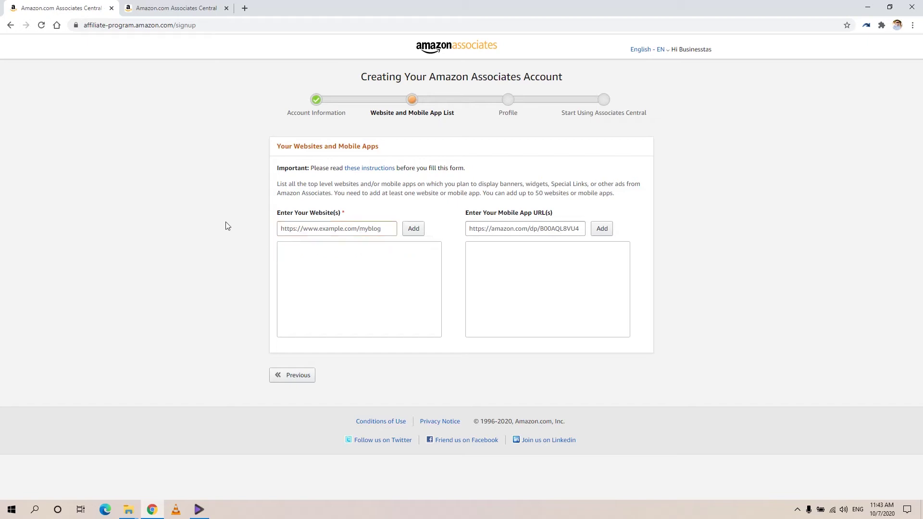
{"action": "left_click", "coordinate": [355, 228]}
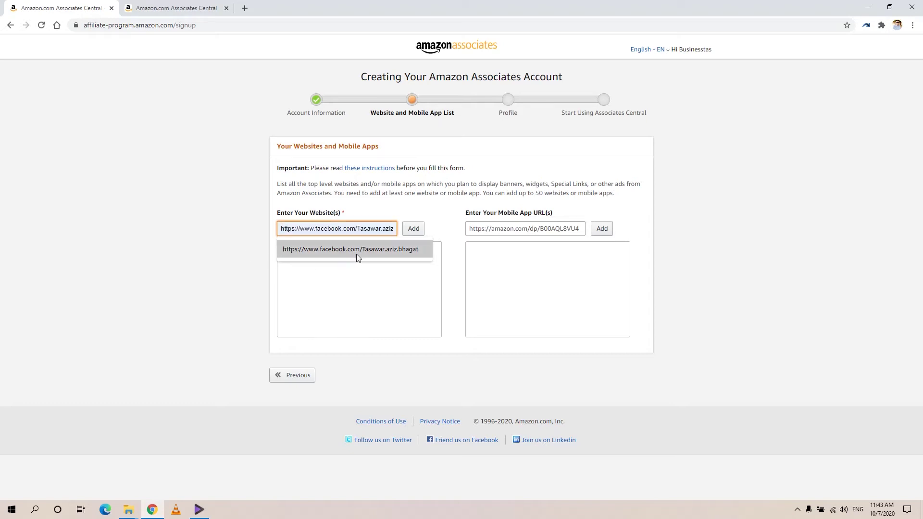
{"action": "left_click", "coordinate": [177, 219]}
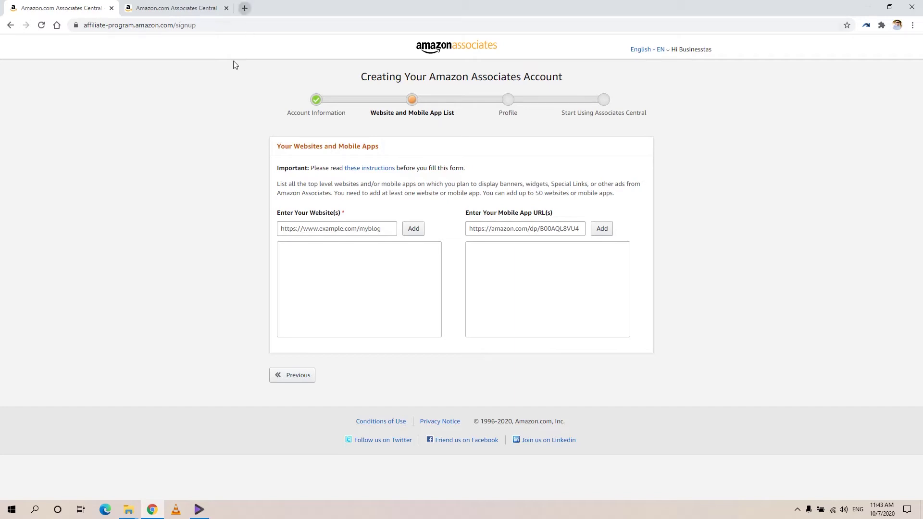
{"action": "left_click", "coordinate": [368, 229]}
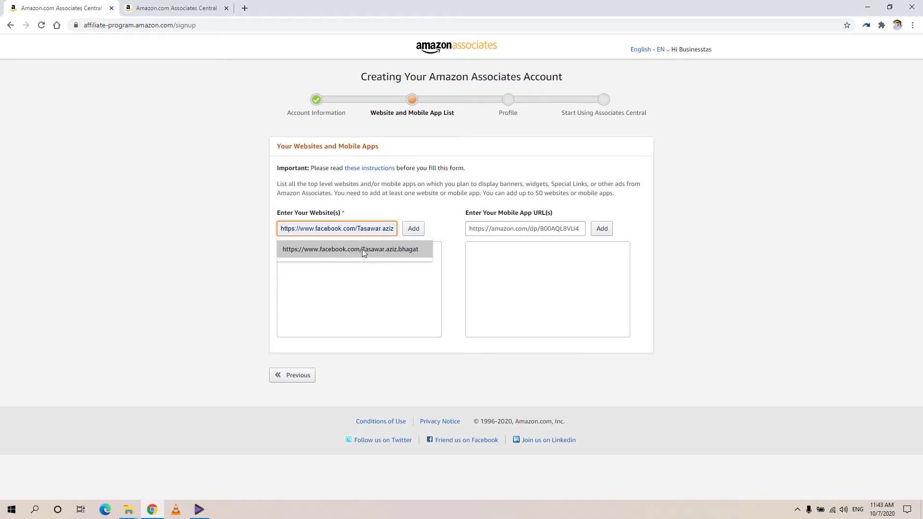
{"action": "left_click", "coordinate": [364, 250]}
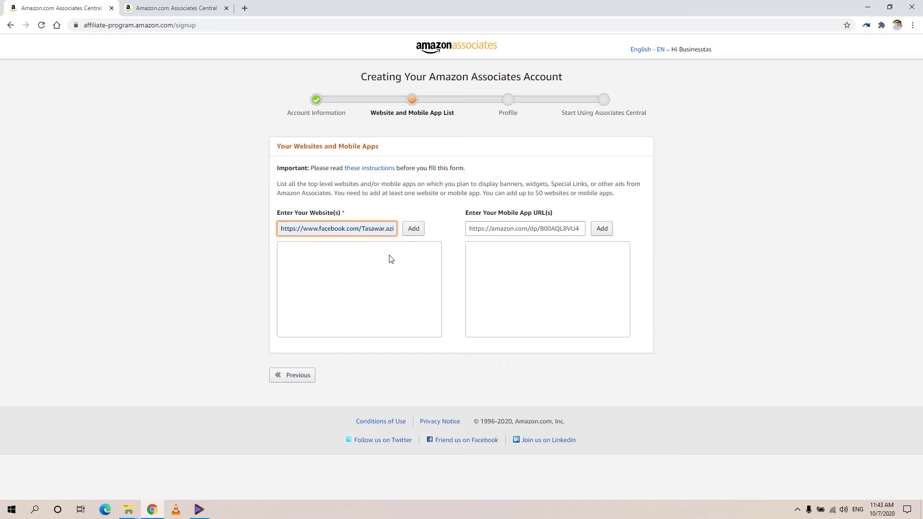
Open the Facebook profile via the Welcome to Facebook bookmark, then return to the Associates sign-up tab.
{"action": "left_click", "coordinate": [244, 9]}
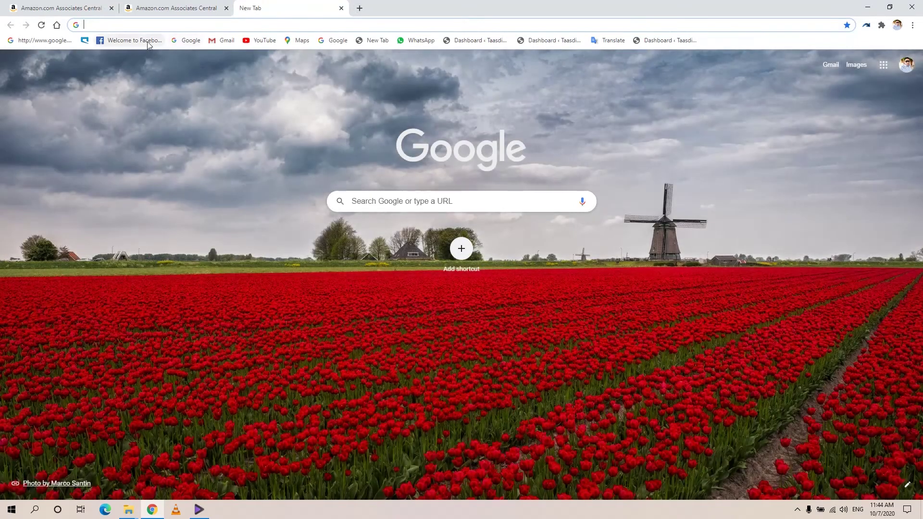
{"action": "left_click", "coordinate": [147, 42]}
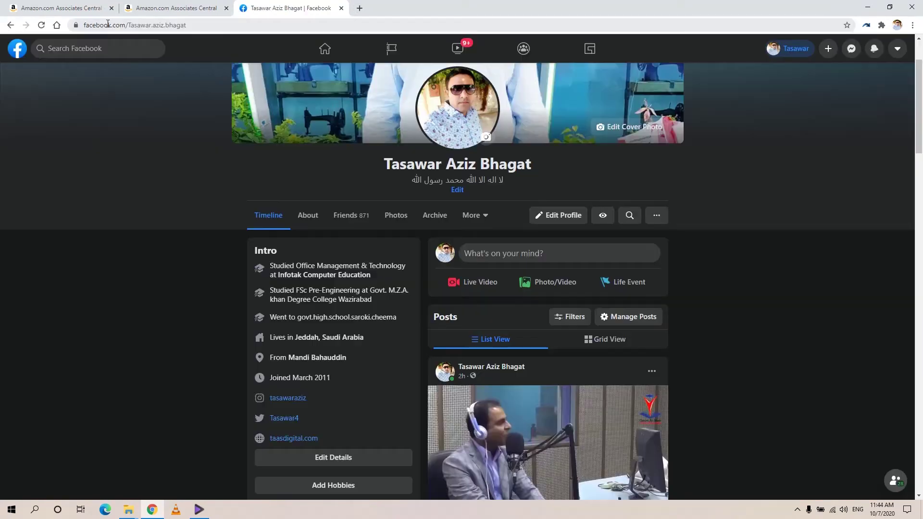
{"action": "left_click", "coordinate": [188, 7]}
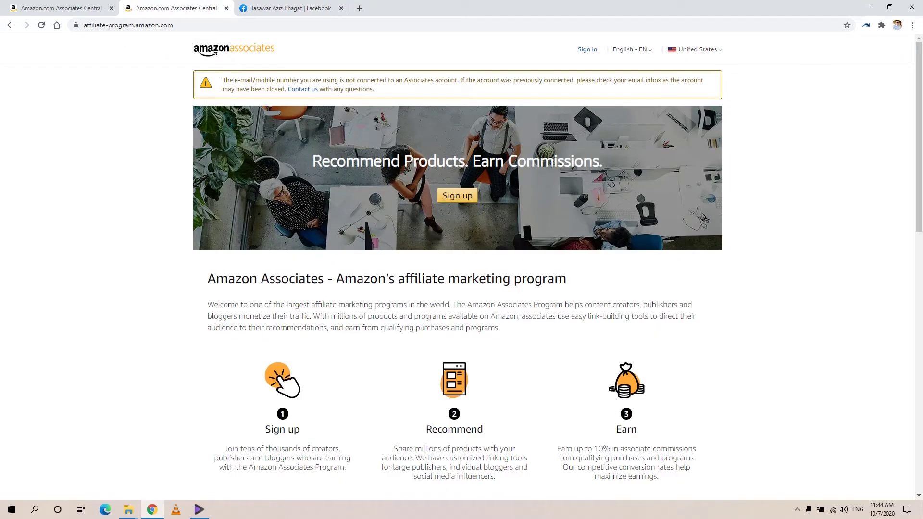
{"action": "left_click", "coordinate": [81, 7]}
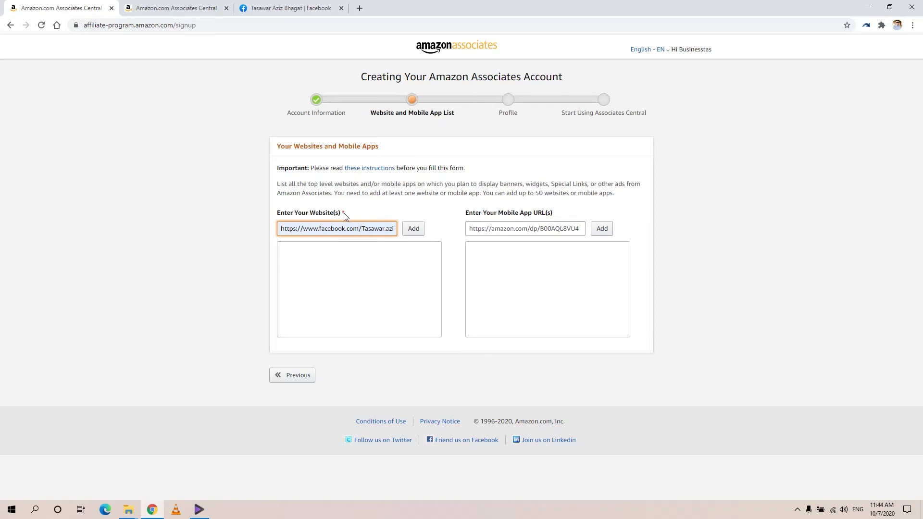
Add the Facebook profile URL to the website list and answer No to the under-13 question.
{"action": "left_click", "coordinate": [414, 230]}
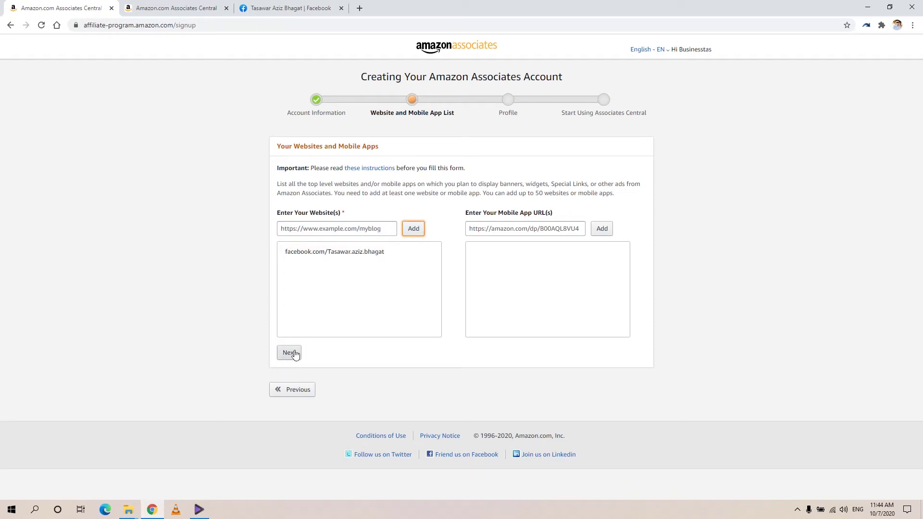
{"action": "mouse_move", "coordinate": [343, 251]}
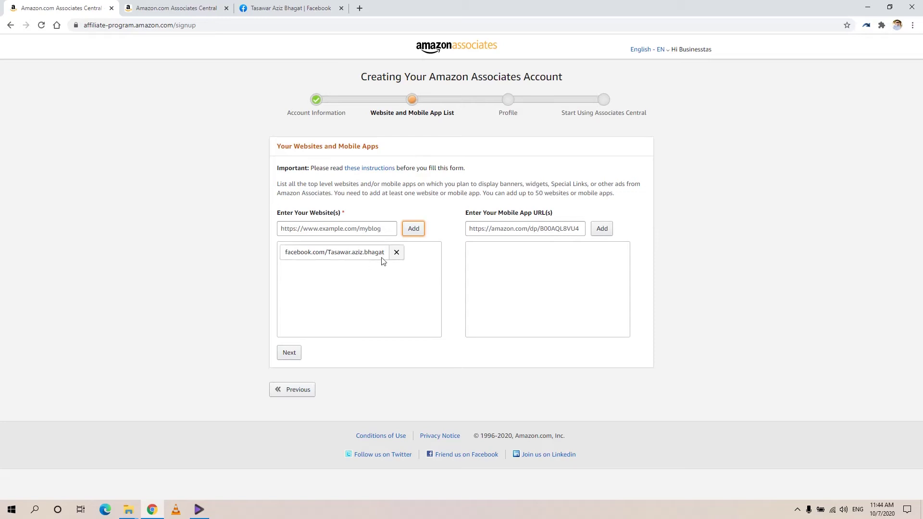
{"action": "left_click", "coordinate": [290, 353]}
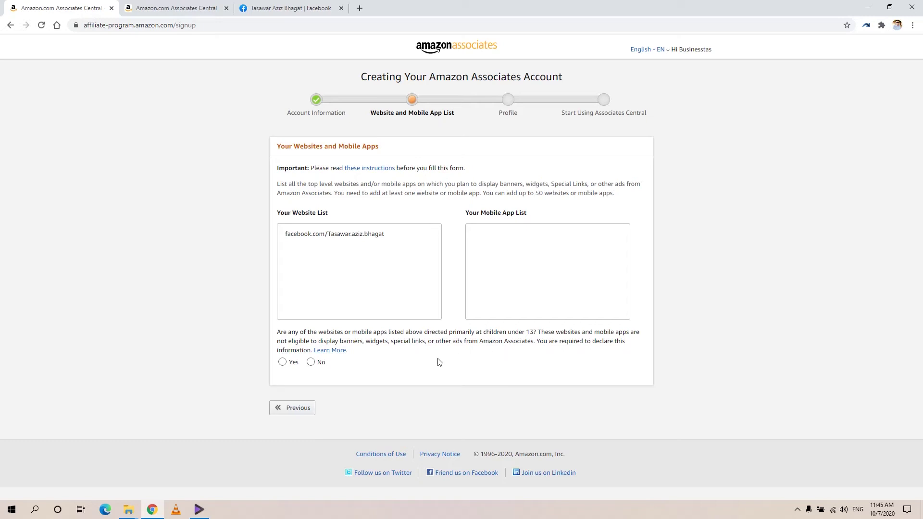
{"action": "left_click", "coordinate": [283, 363]}
{"action": "left_click", "coordinate": [311, 363]}
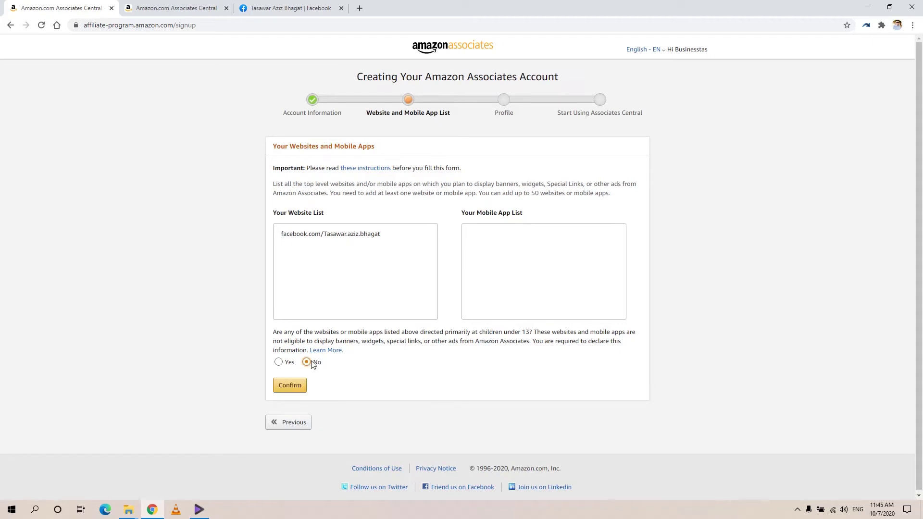
Confirm the website list and declaration to move on to the Profile step.
{"action": "left_click", "coordinate": [290, 387]}
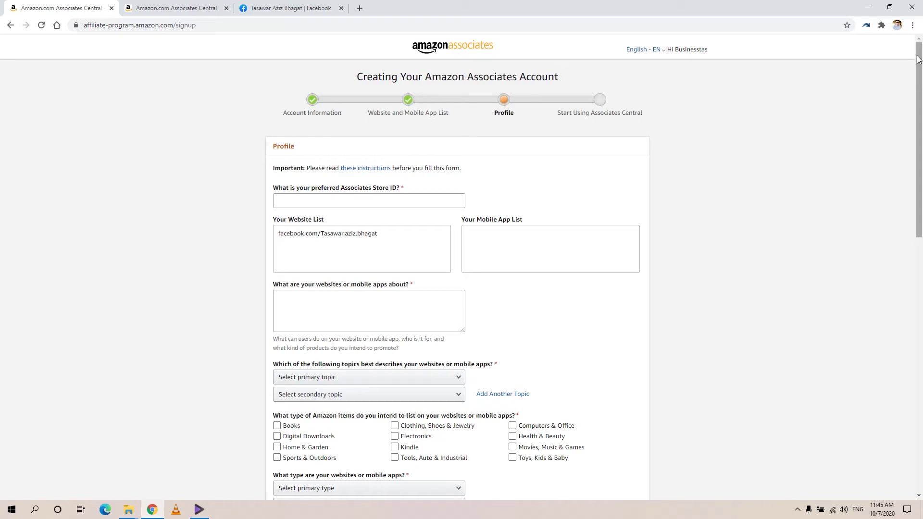
{"action": "left_click_drag", "start_coordinate": [920, 65], "coordinate": [917, 80]}
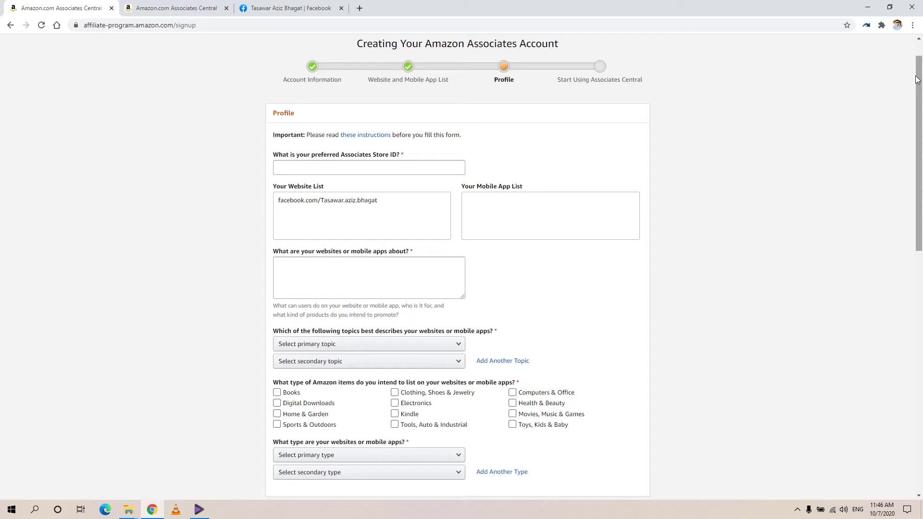
{"action": "left_click_drag", "start_coordinate": [917, 80], "coordinate": [917, 80]}
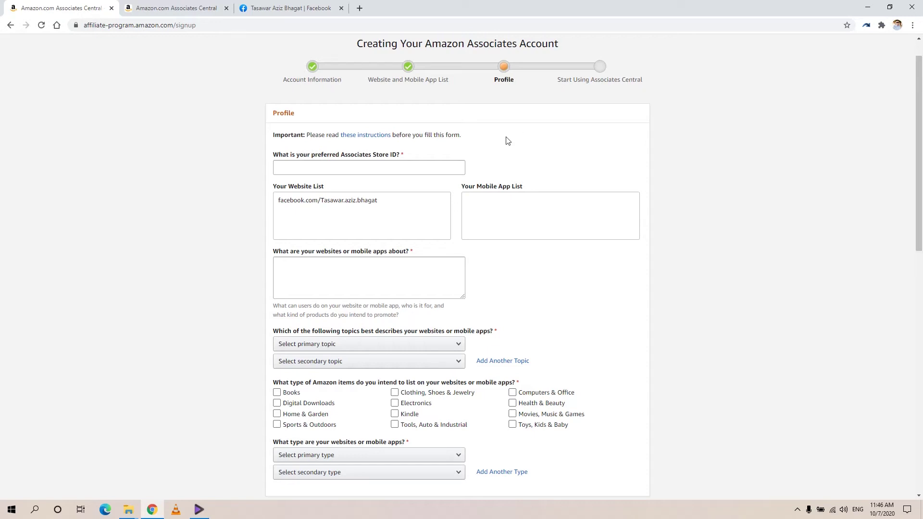
Fill the preferred Associates Store ID with the suggested autofill value.
{"action": "left_click", "coordinate": [391, 171]}
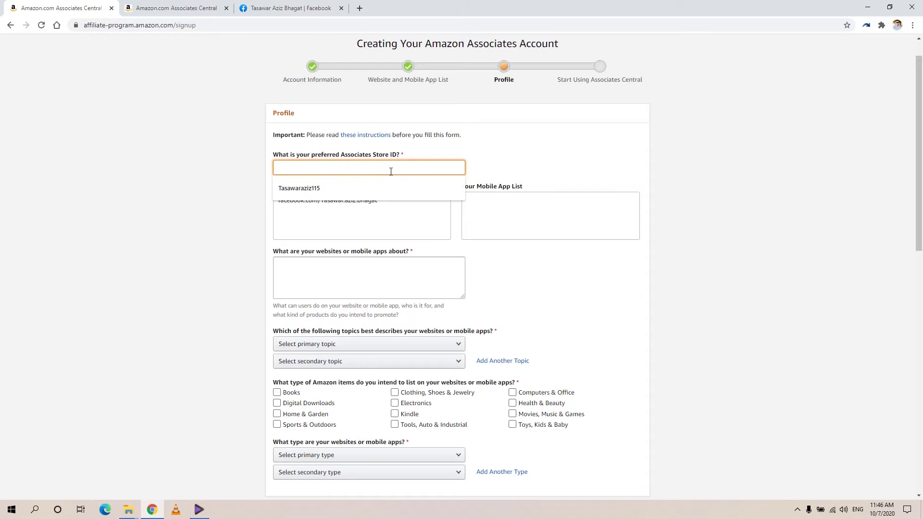
{"action": "left_click", "coordinate": [228, 215]}
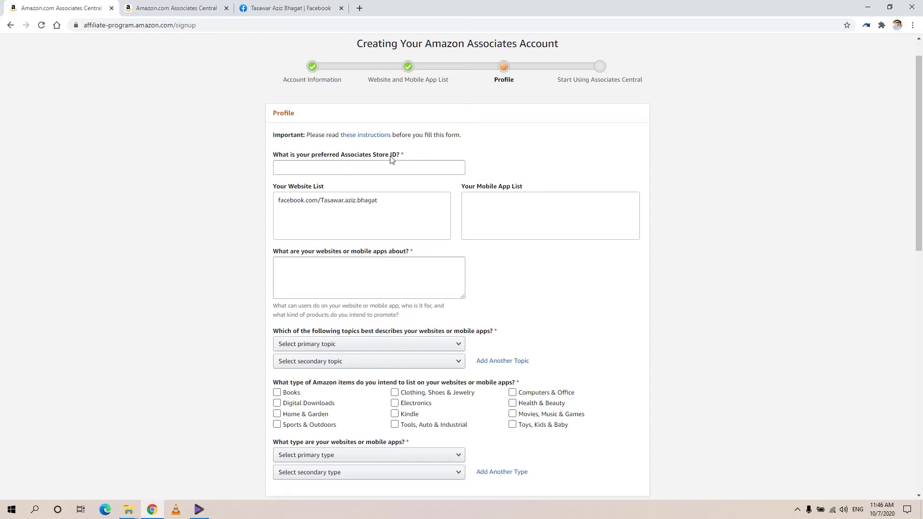
{"action": "left_click", "coordinate": [368, 169]}
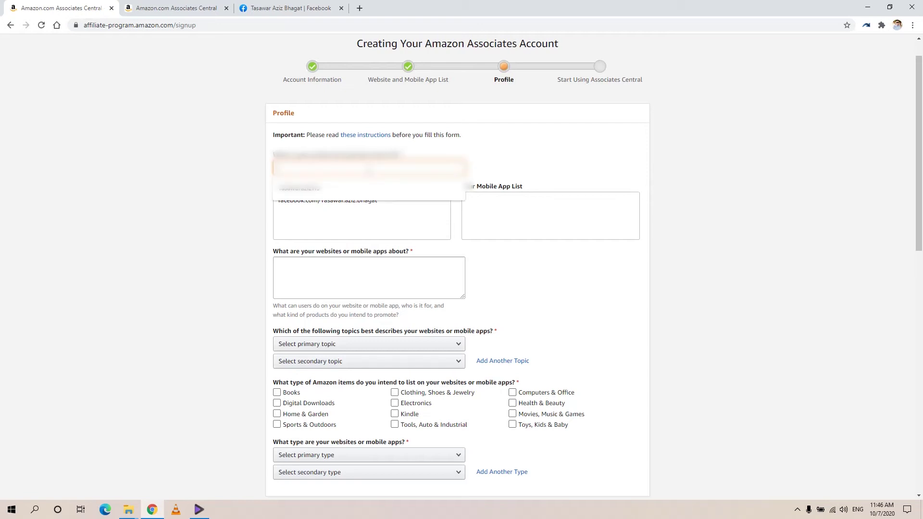
{"action": "left_click", "coordinate": [350, 192]}
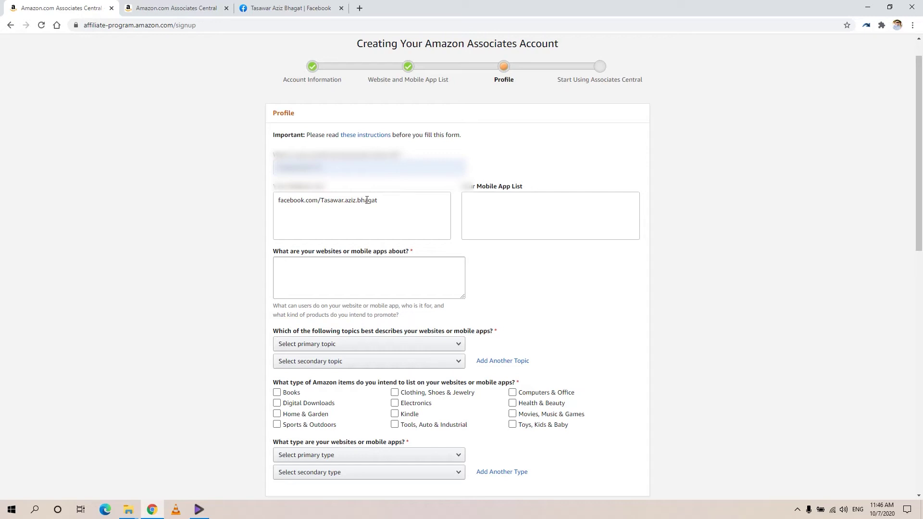
{"action": "left_click_drag", "start_coordinate": [385, 203], "coordinate": [388, 228]}
{"action": "left_click", "coordinate": [356, 277]}
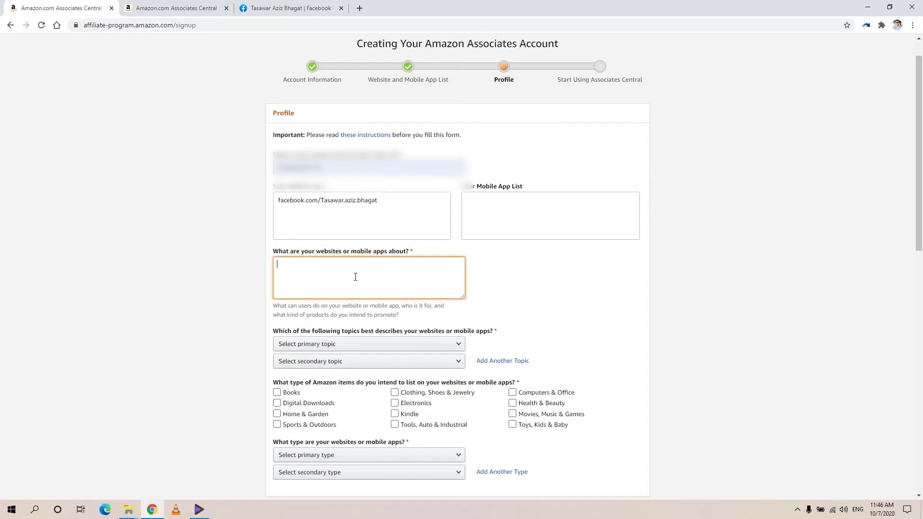
Copy the Facebook profile URL from Your Website List and paste it into 'What are your websites about?'.
{"action": "double_click", "coordinate": [366, 201]}
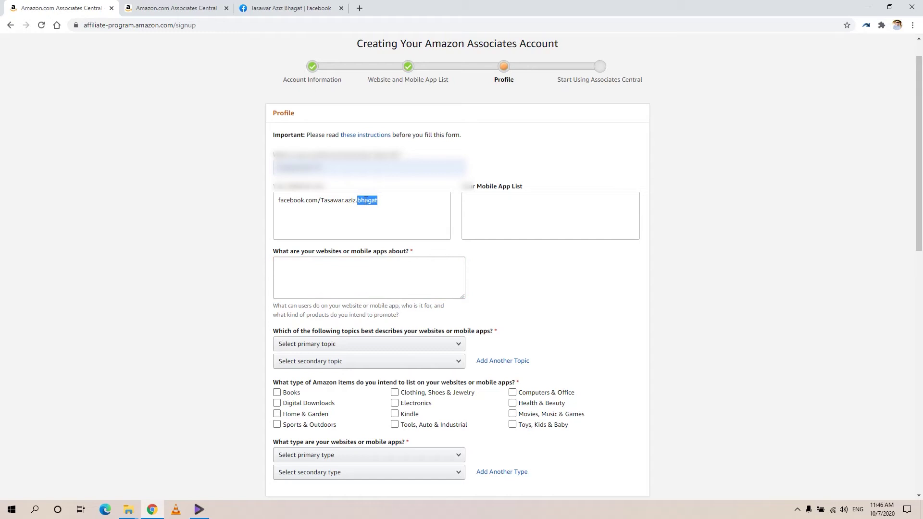
{"action": "left_click", "coordinate": [385, 204]}
{"action": "left_click_drag", "start_coordinate": [384, 204], "coordinate": [266, 214]}
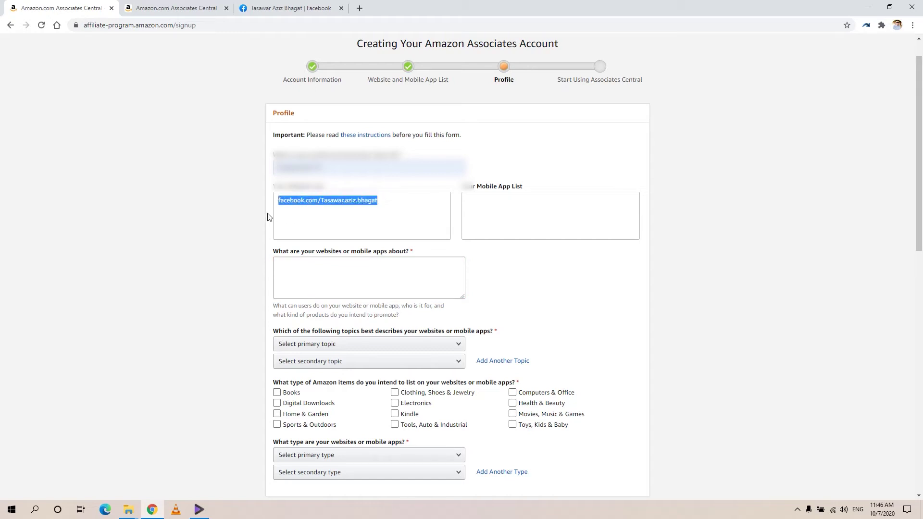
{"action": "right_click", "coordinate": [311, 202]}
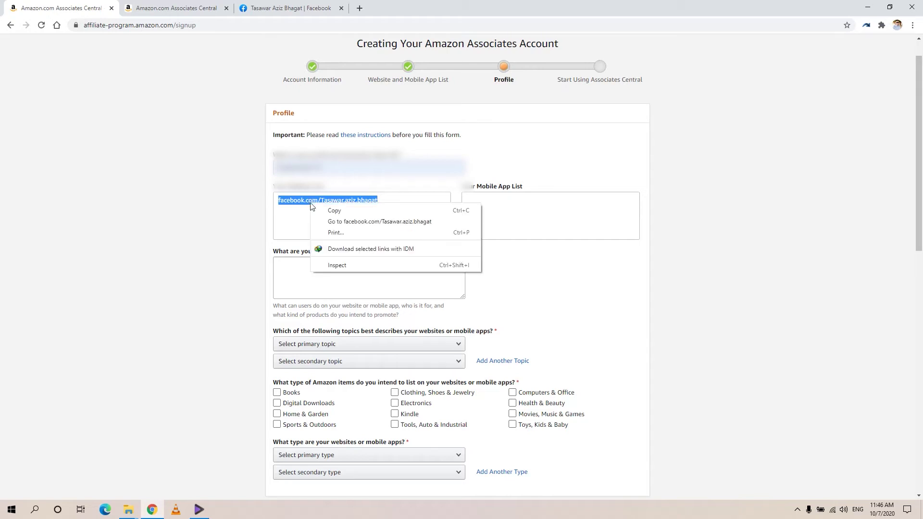
{"action": "left_click", "coordinate": [353, 215]}
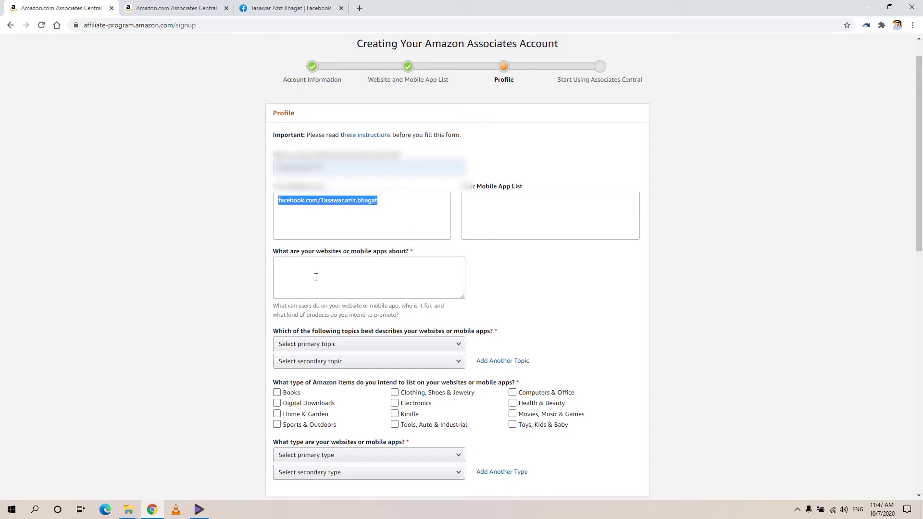
{"action": "left_click", "coordinate": [316, 277]}
{"action": "right_click", "coordinate": [316, 277]}
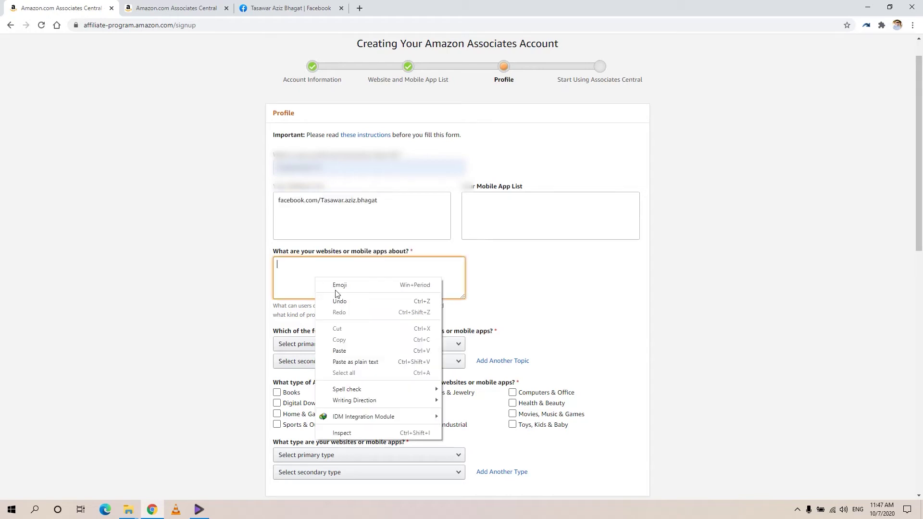
{"action": "left_click", "coordinate": [362, 351]}
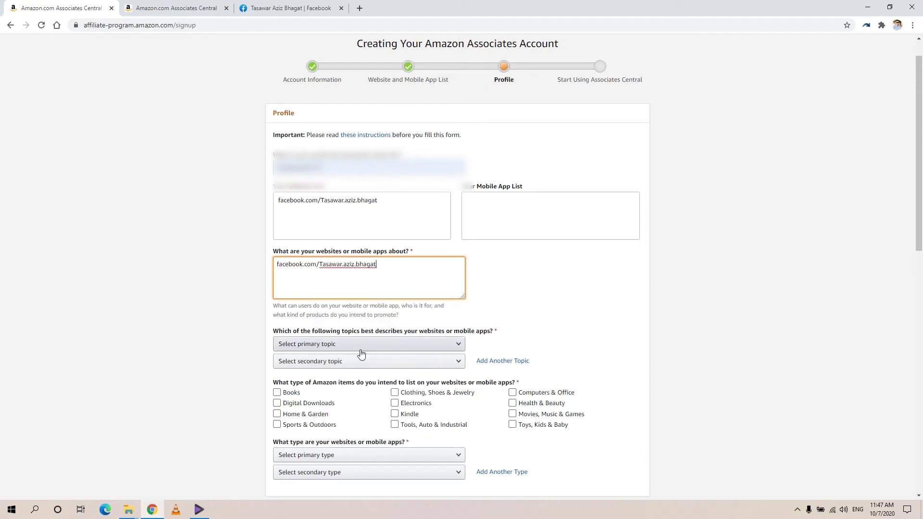
{"action": "left_click", "coordinate": [361, 349]}
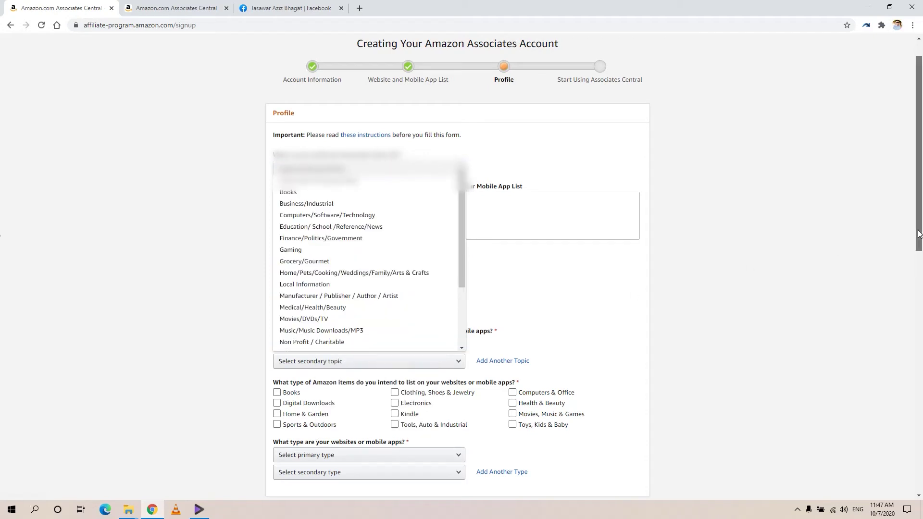
Choose Other as the primary website topic.
{"action": "left_click", "coordinate": [791, 261]}
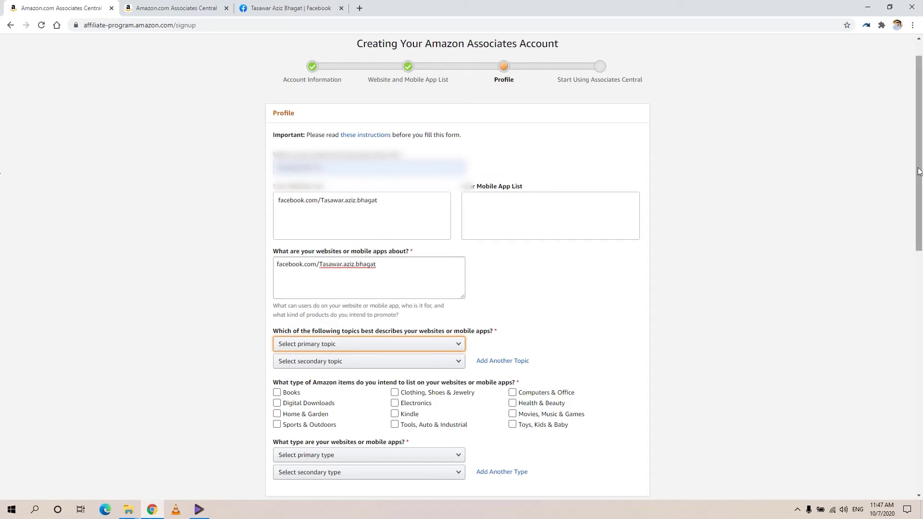
{"action": "left_click_drag", "start_coordinate": [918, 172], "coordinate": [919, 234]}
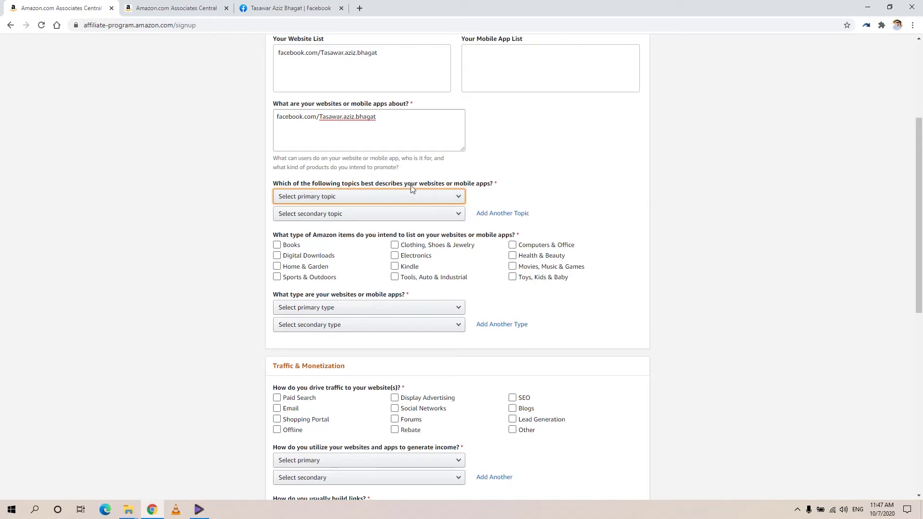
{"action": "left_click", "coordinate": [435, 199]}
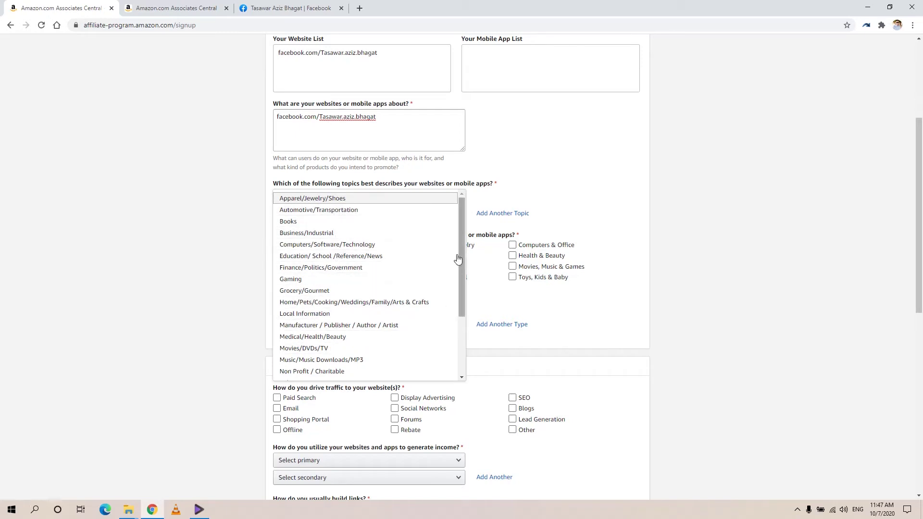
{"action": "left_click_drag", "start_coordinate": [460, 256], "coordinate": [469, 321]}
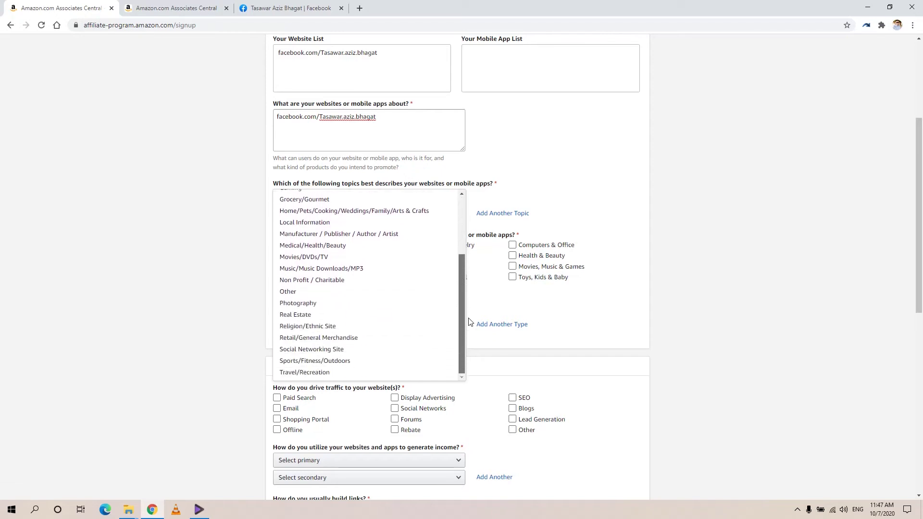
{"action": "left_click", "coordinate": [299, 292]}
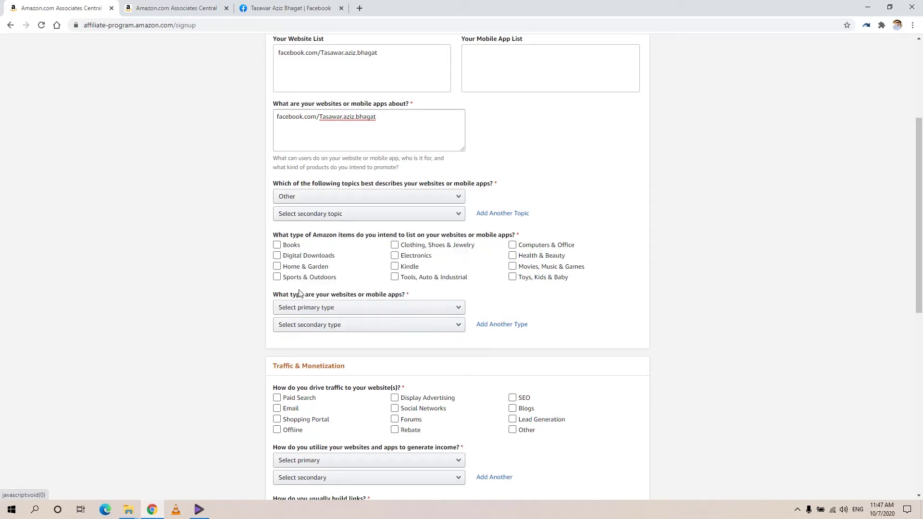
Choose Other as the secondary topic, leaving the Books item type unticked.
{"action": "left_click", "coordinate": [398, 215]}
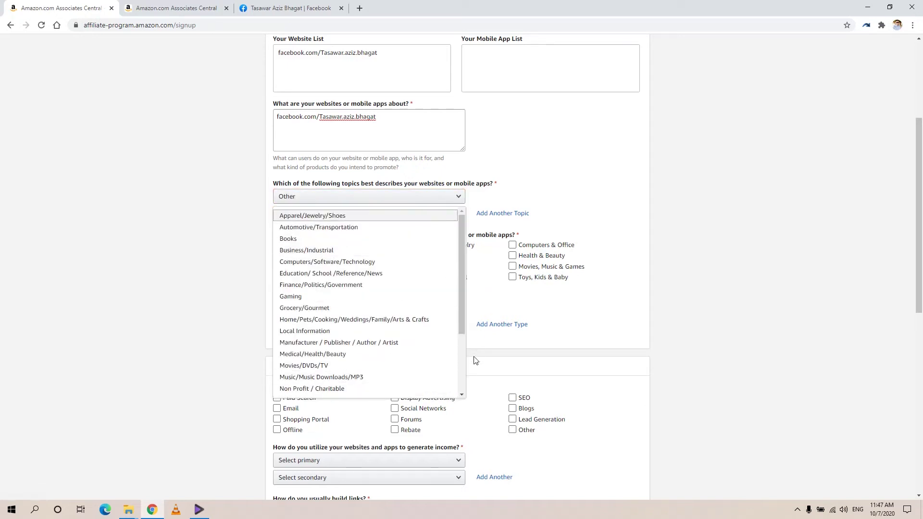
{"action": "scroll", "coordinate": [463, 397], "scroll_direction": "down", "scroll_amount": 3}
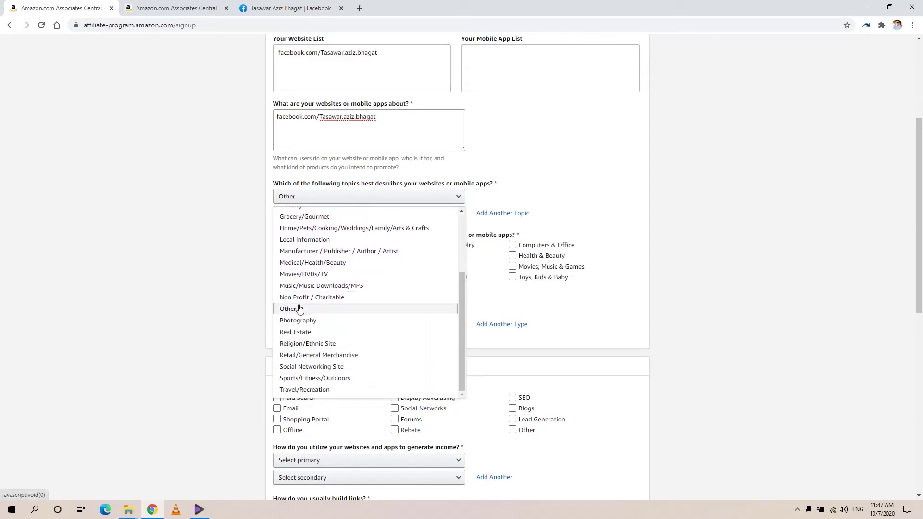
{"action": "left_click", "coordinate": [299, 308]}
{"action": "left_click", "coordinate": [319, 244]}
{"action": "left_click", "coordinate": [316, 244]}
{"action": "left_click", "coordinate": [308, 243]}
{"action": "left_click", "coordinate": [348, 243]}
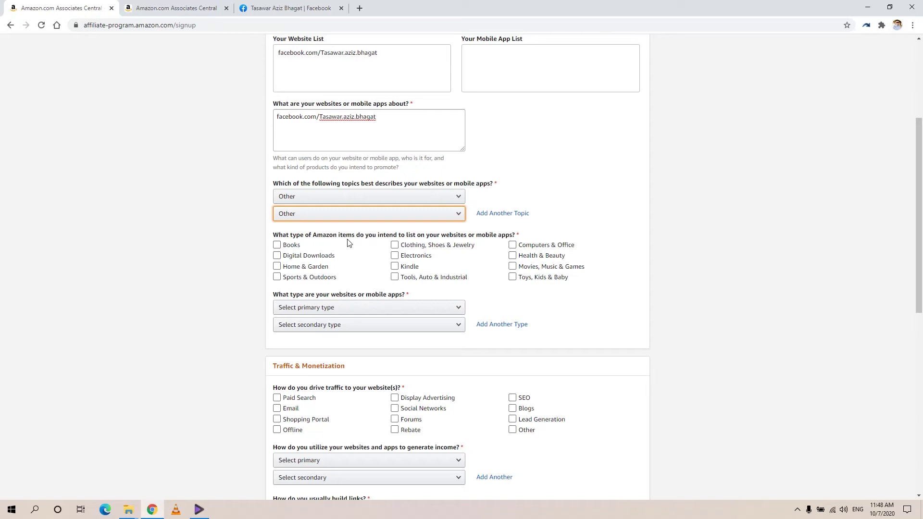
Try ticking item types such as Electronics, Sports & Outdoors and Digital Downloads.
{"action": "left_click", "coordinate": [303, 246]}
{"action": "left_click", "coordinate": [342, 247]}
{"action": "left_click", "coordinate": [483, 260]}
{"action": "left_click", "coordinate": [303, 278]}
{"action": "left_click", "coordinate": [394, 266]}
{"action": "left_click", "coordinate": [513, 277]}
{"action": "left_click", "coordinate": [395, 267]}
{"action": "left_click", "coordinate": [306, 267]}
{"action": "left_click", "coordinate": [419, 249]}
{"action": "left_click", "coordinate": [327, 259]}
Tick Books, Digital Downloads and Sports & Outdoors in the first item-type column.
{"action": "left_click", "coordinate": [278, 245]}
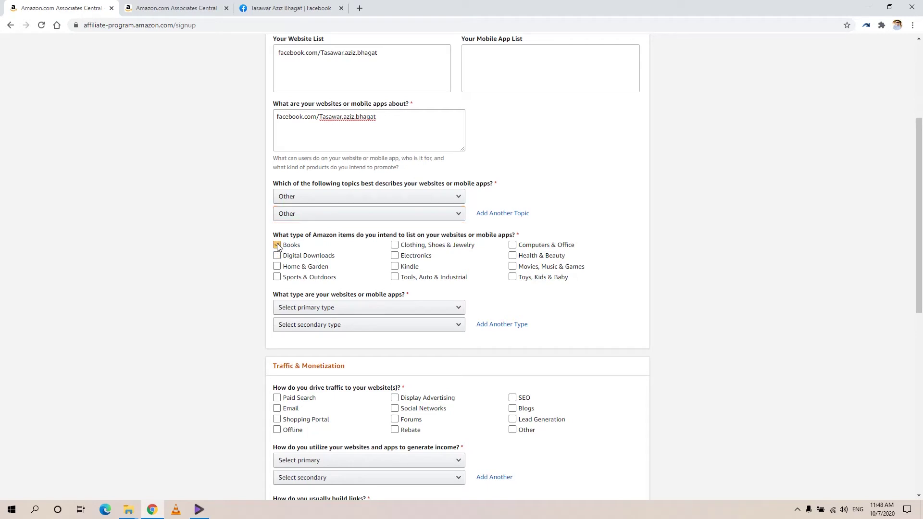
{"action": "left_click", "coordinate": [276, 259]}
{"action": "left_click", "coordinate": [277, 277]}
{"action": "left_click", "coordinate": [278, 255]}
{"action": "left_click", "coordinate": [283, 277]}
{"action": "left_click", "coordinate": [281, 278]}
{"action": "left_click", "coordinate": [277, 279]}
Tick Clothing, Electronics, Tools, Computers & Office, Health & Beauty, and Toys, Kids & Baby.
{"action": "left_click", "coordinate": [395, 245]}
{"action": "left_click", "coordinate": [396, 256]}
{"action": "left_click", "coordinate": [395, 278]}
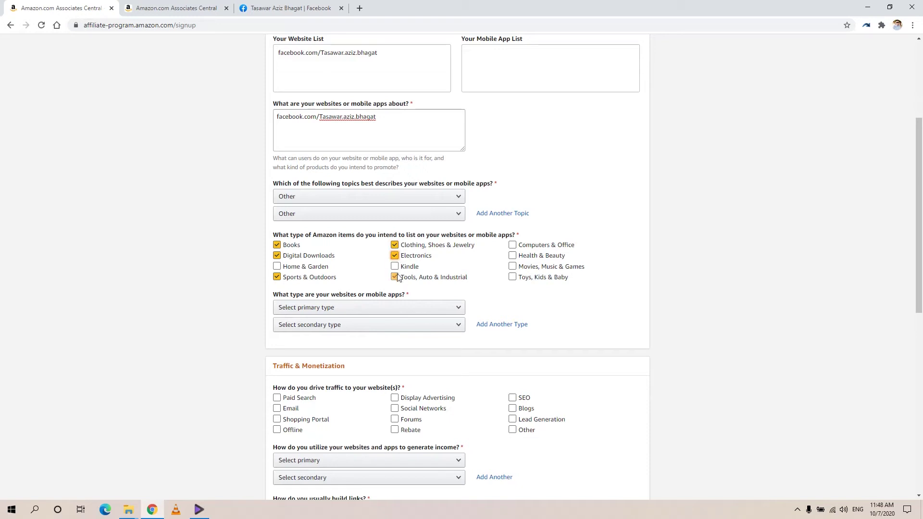
{"action": "left_click", "coordinate": [513, 245]}
{"action": "left_click", "coordinate": [513, 257]}
{"action": "left_click", "coordinate": [512, 278]}
{"action": "left_click_drag", "start_coordinate": [919, 194], "coordinate": [920, 237]}
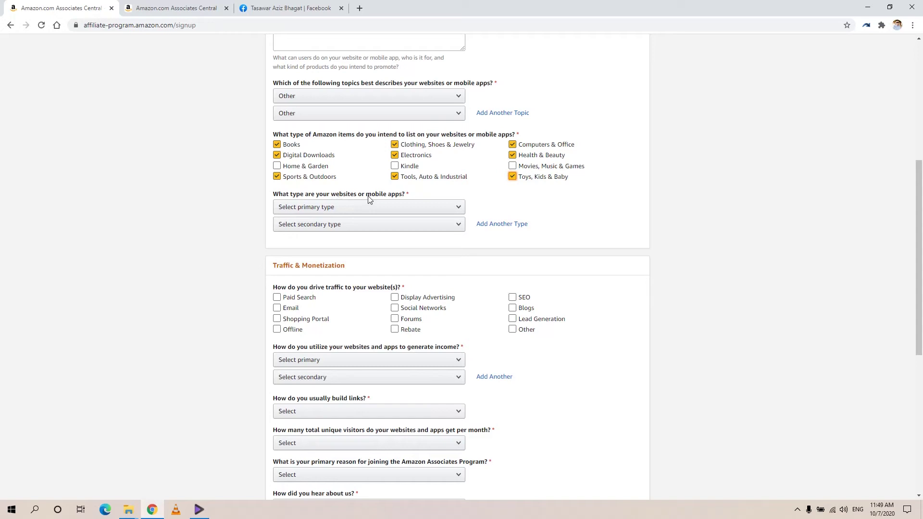
{"action": "left_click", "coordinate": [414, 207]}
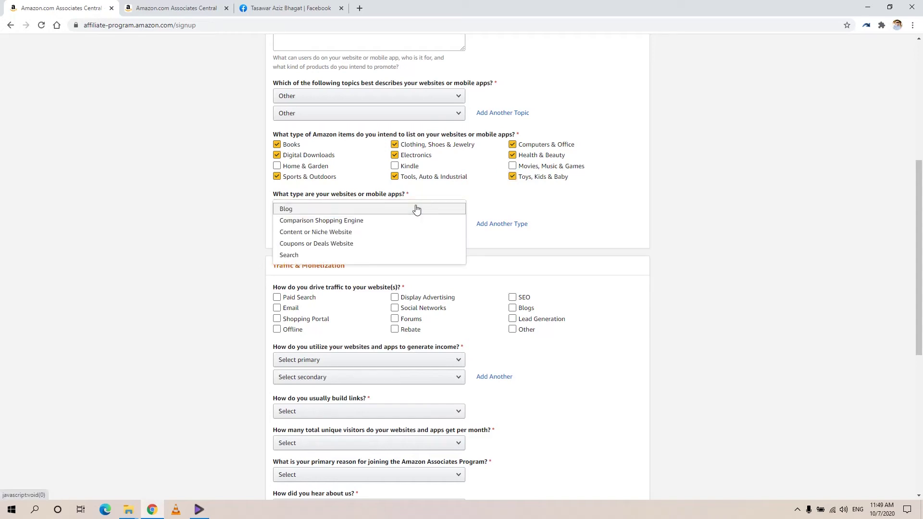
Choose Search as both the primary and secondary website type.
{"action": "left_click", "coordinate": [330, 256]}
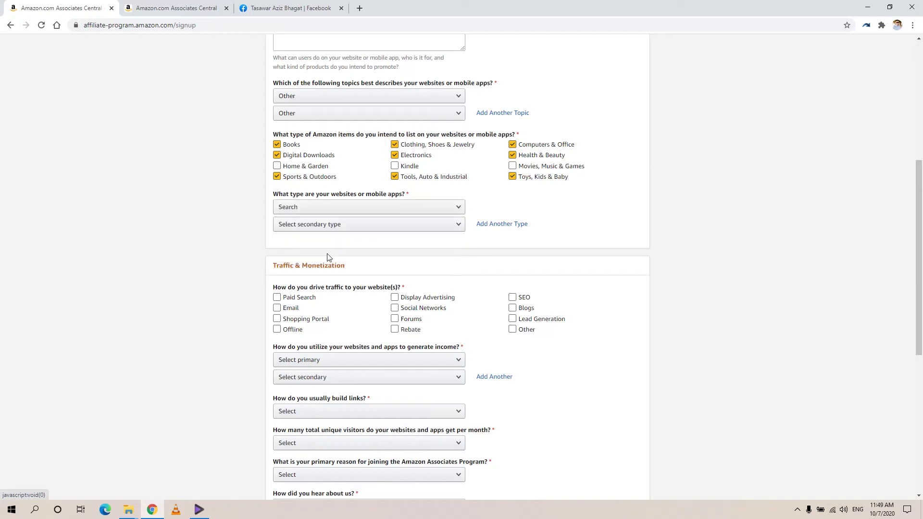
{"action": "left_click", "coordinate": [393, 223]}
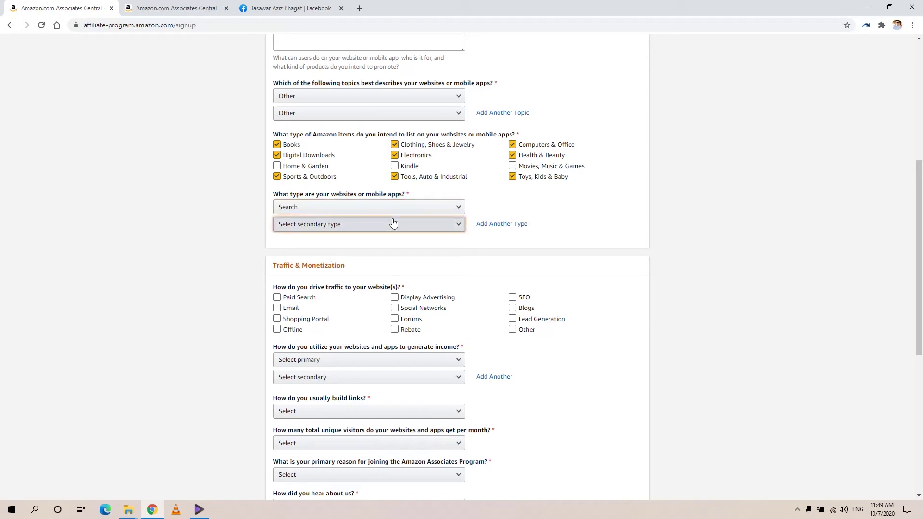
{"action": "left_click", "coordinate": [325, 273]}
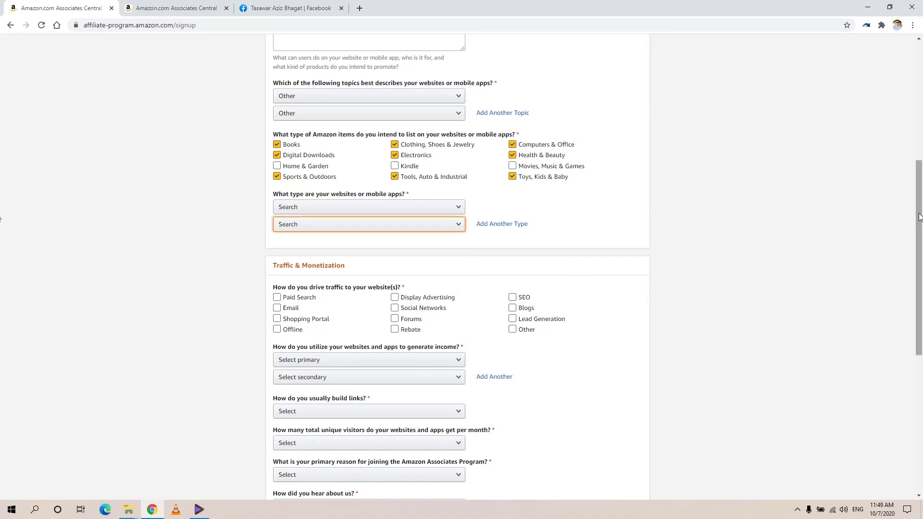
{"action": "left_click", "coordinate": [885, 246]}
{"action": "scroll", "coordinate": [885, 247], "scroll_direction": "down", "scroll_amount": 3}
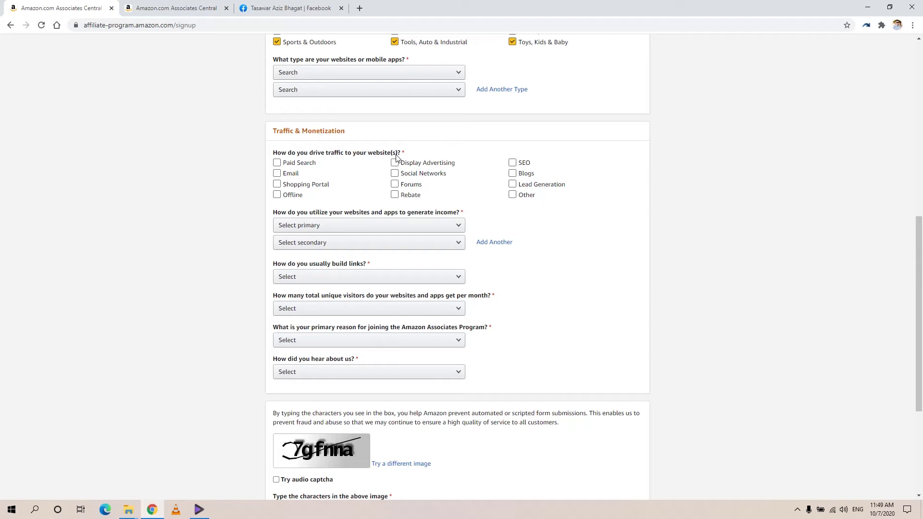
Leave Social Networks as the only ticked traffic source.
{"action": "left_click", "coordinate": [299, 182]}
{"action": "left_click", "coordinate": [293, 162]}
{"action": "left_click", "coordinate": [295, 195]}
{"action": "left_click", "coordinate": [404, 195]}
{"action": "left_click", "coordinate": [413, 194]}
{"action": "left_click", "coordinate": [419, 174]}
{"action": "left_click", "coordinate": [439, 174]}
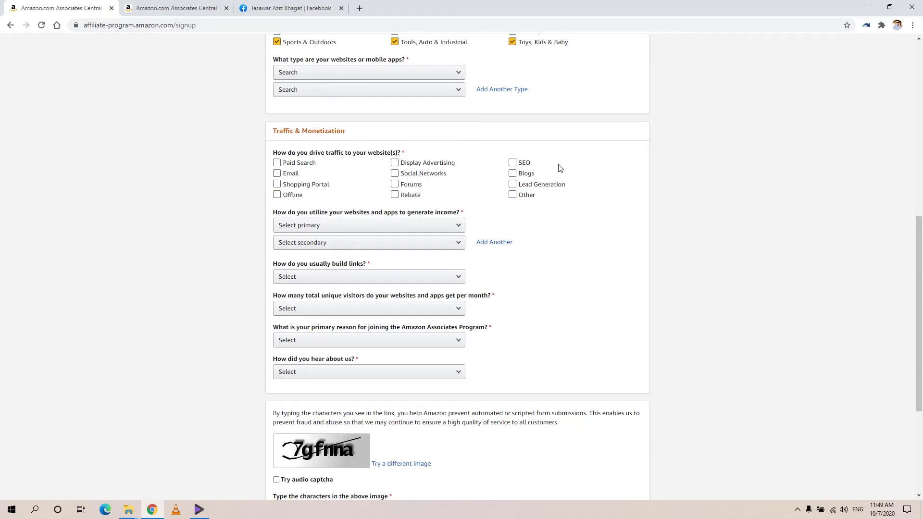
{"action": "left_click", "coordinate": [514, 184]}
{"action": "left_click", "coordinate": [409, 184]}
{"action": "left_click", "coordinate": [409, 174]}
{"action": "left_click", "coordinate": [407, 183]}
{"action": "left_click", "coordinate": [403, 175]}
{"action": "left_click", "coordinate": [395, 174]}
Set both primary and secondary income methods to Other Affiliate Programs.
{"action": "left_click", "coordinate": [447, 226]}
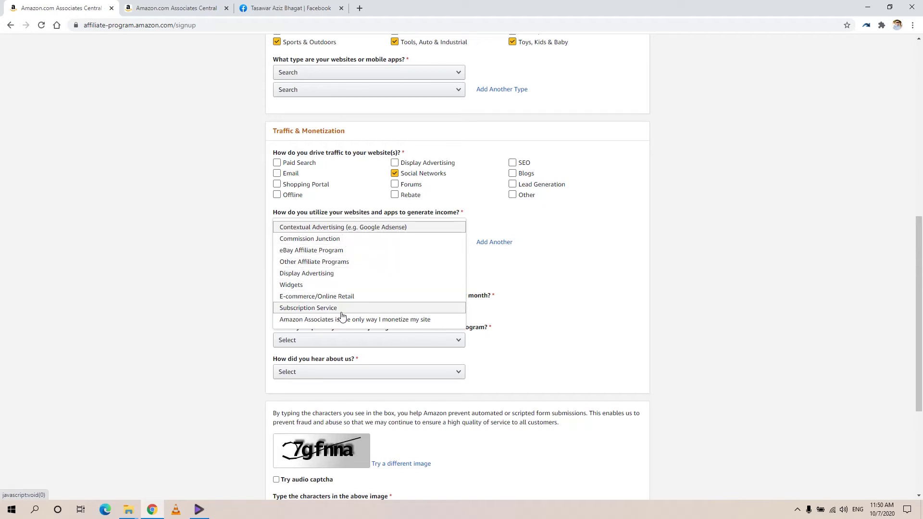
{"action": "left_click", "coordinate": [351, 263]}
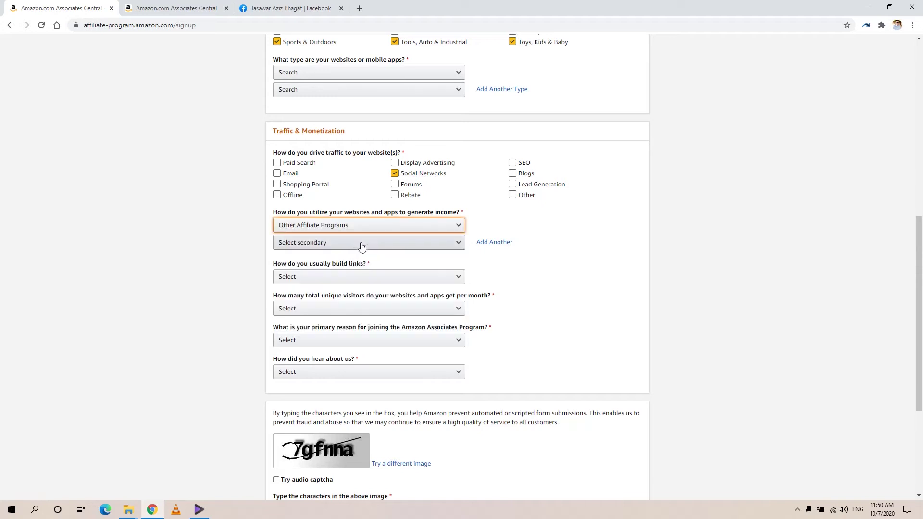
{"action": "left_click", "coordinate": [362, 246]}
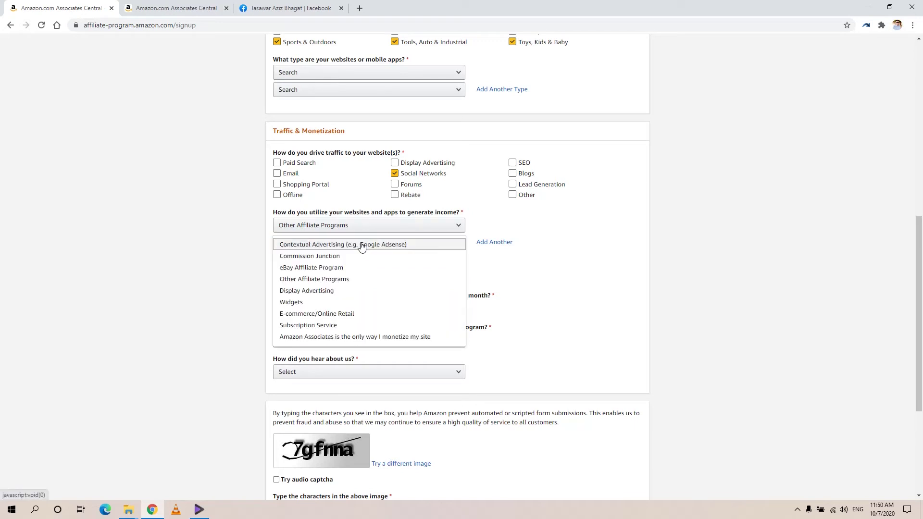
{"action": "left_click", "coordinate": [345, 279]}
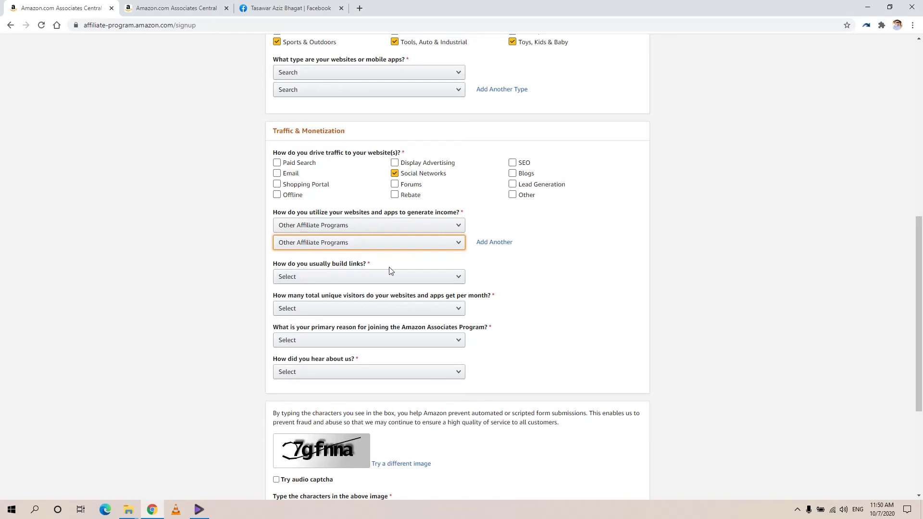
{"action": "left_click", "coordinate": [408, 279]}
{"action": "left_click", "coordinate": [408, 281]}
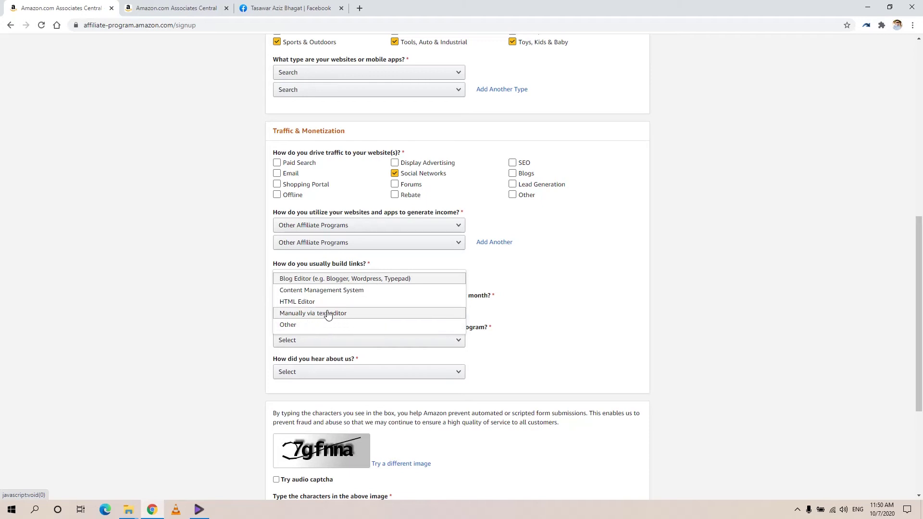
Answer 'Manually via text editor' for how links are usually built.
{"action": "left_click", "coordinate": [353, 315]}
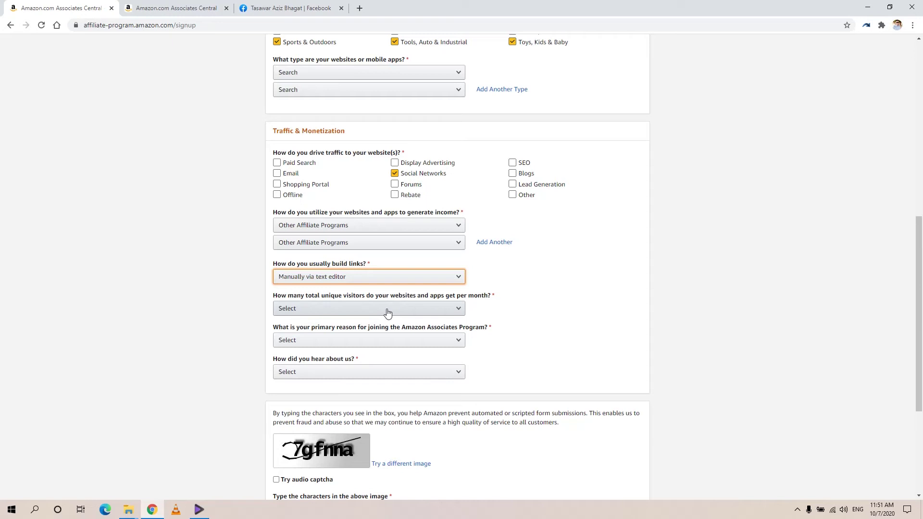
{"action": "left_click", "coordinate": [416, 313]}
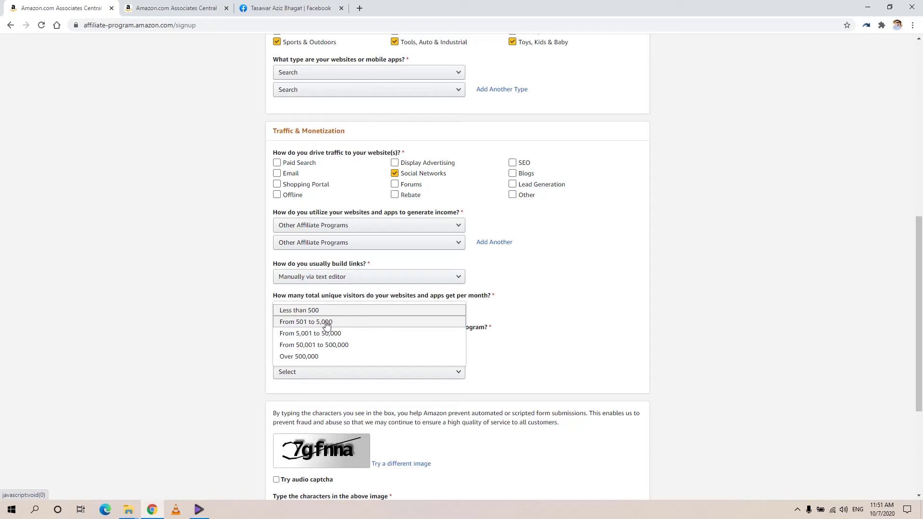
Pick From 501 to 5,000 visitors, Other as joining reason, and Online Search as referral source.
{"action": "left_click", "coordinate": [385, 322]}
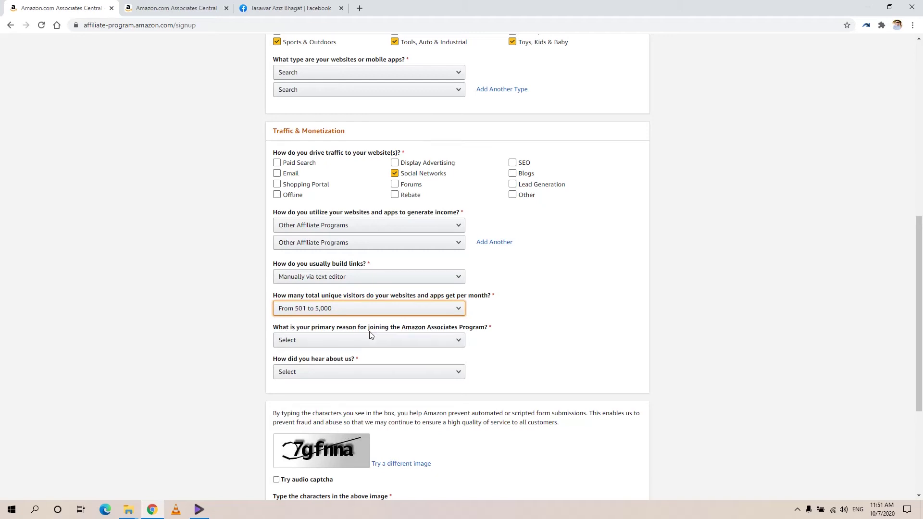
{"action": "left_click", "coordinate": [430, 345]}
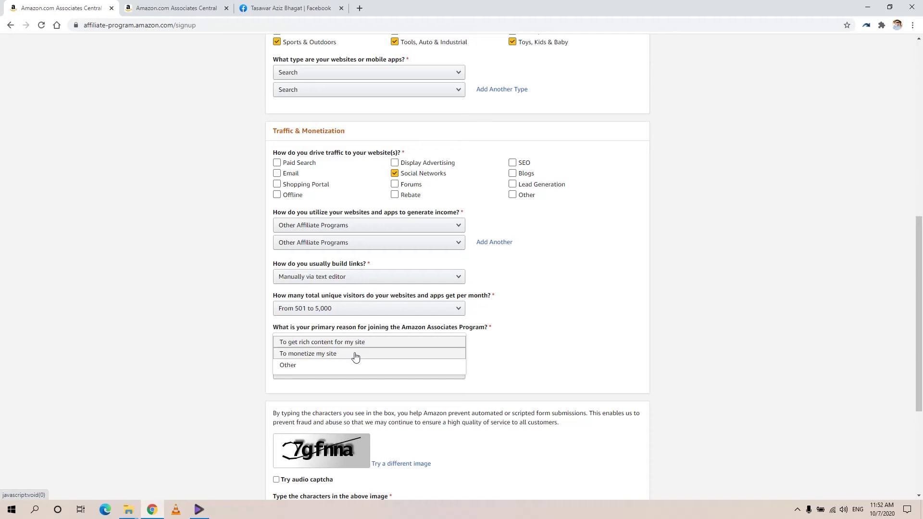
{"action": "left_click", "coordinate": [330, 367]}
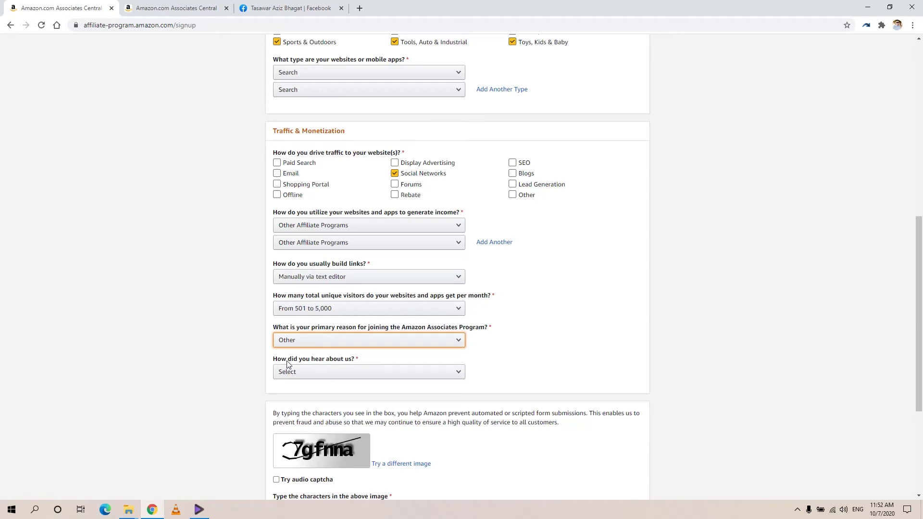
{"action": "left_click", "coordinate": [374, 377]}
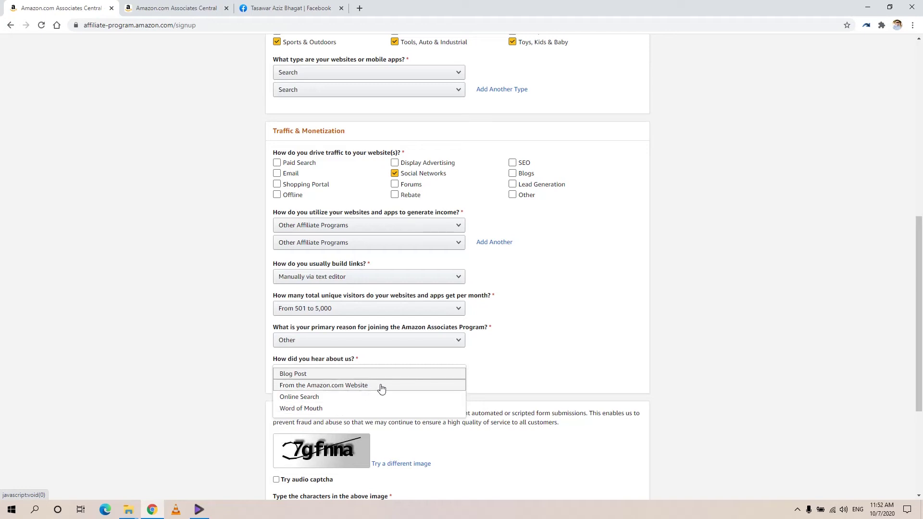
{"action": "left_click", "coordinate": [348, 400]}
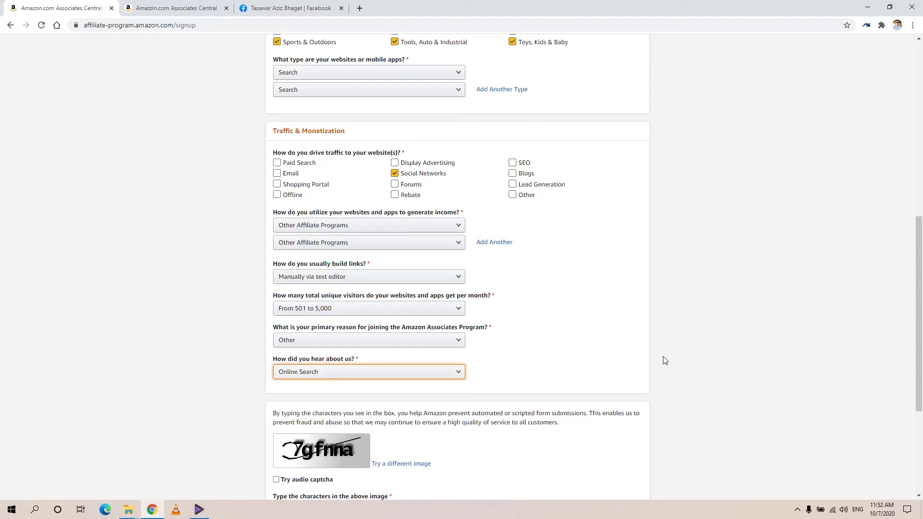
{"action": "left_click", "coordinate": [851, 334]}
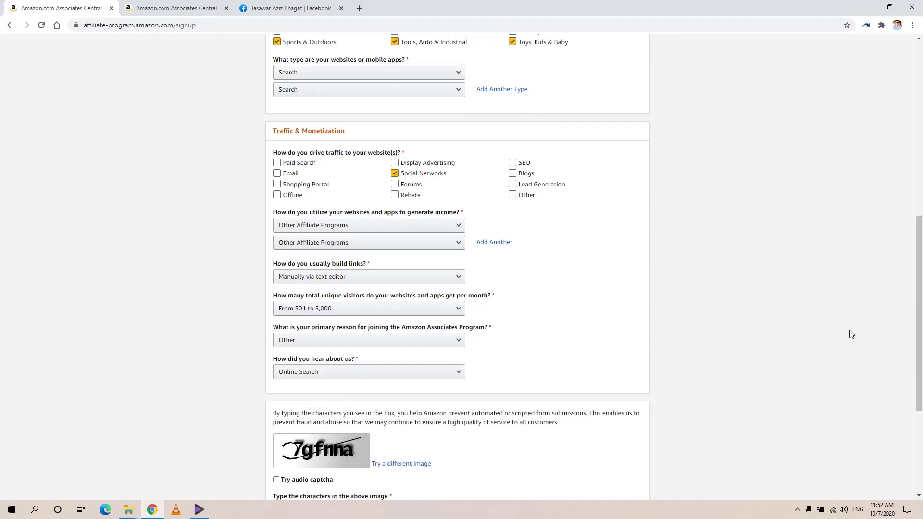
Scroll down and type the captcha characters into the verification box.
{"action": "scroll", "coordinate": [851, 334], "scroll_direction": "down", "scroll_amount": 1}
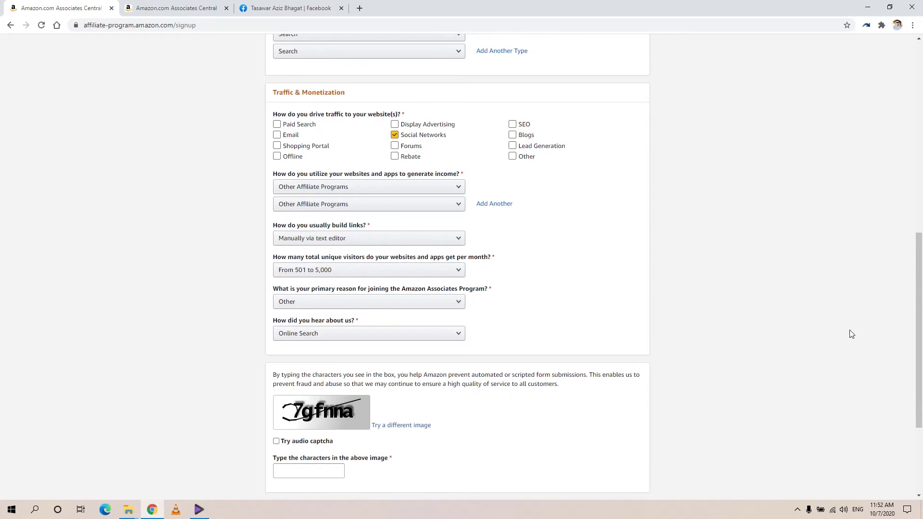
{"action": "scroll", "coordinate": [851, 334], "scroll_direction": "down", "scroll_amount": 2}
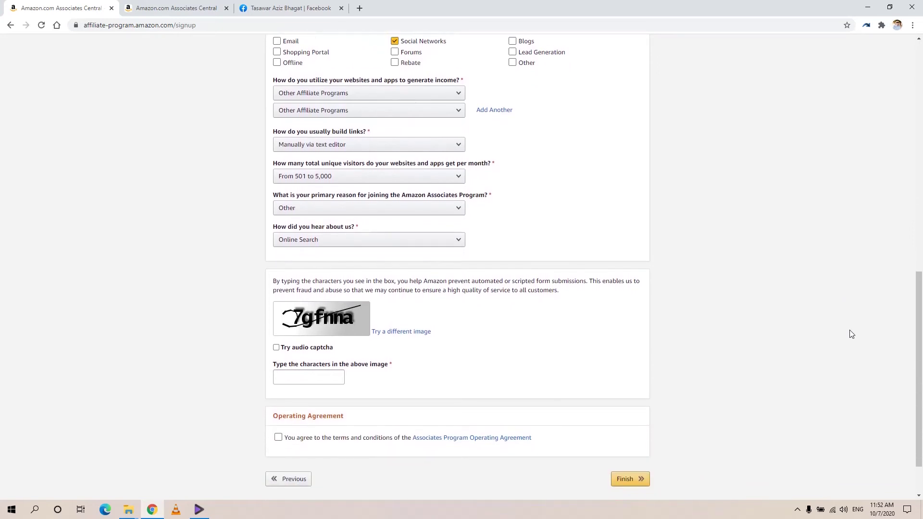
{"action": "scroll", "coordinate": [851, 334], "scroll_direction": "down", "scroll_amount": 1}
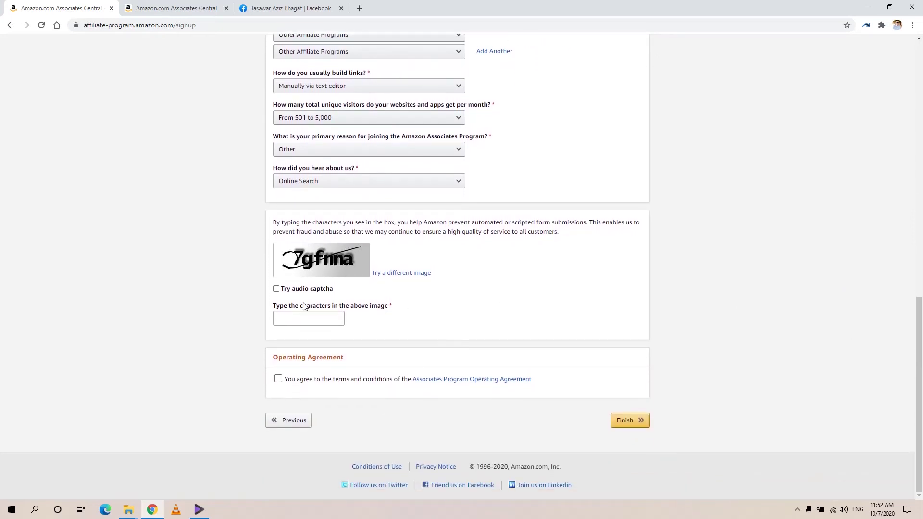
{"action": "left_click", "coordinate": [319, 318]}
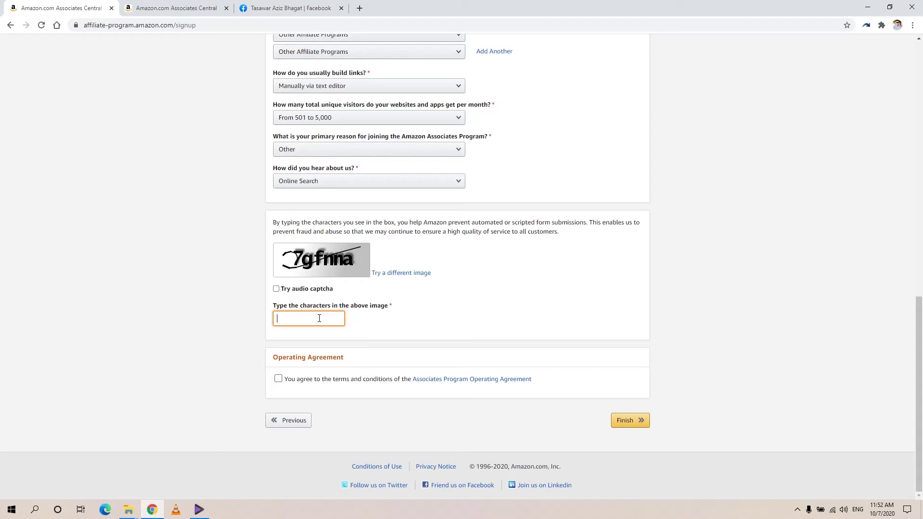
{"action": "type", "text": "7gfnna"}
Accept the Operating Agreement and submit the signup form with Finish.
{"action": "left_click", "coordinate": [279, 379]}
{"action": "left_click", "coordinate": [279, 380]}
{"action": "left_click", "coordinate": [300, 383]}
{"action": "left_click", "coordinate": [311, 384]}
{"action": "left_click", "coordinate": [312, 384]}
{"action": "left_click", "coordinate": [419, 385]}
{"action": "left_click", "coordinate": [425, 385]}
{"action": "left_click", "coordinate": [500, 388]}
{"action": "left_click", "coordinate": [279, 382]}
{"action": "left_click", "coordinate": [626, 422]}
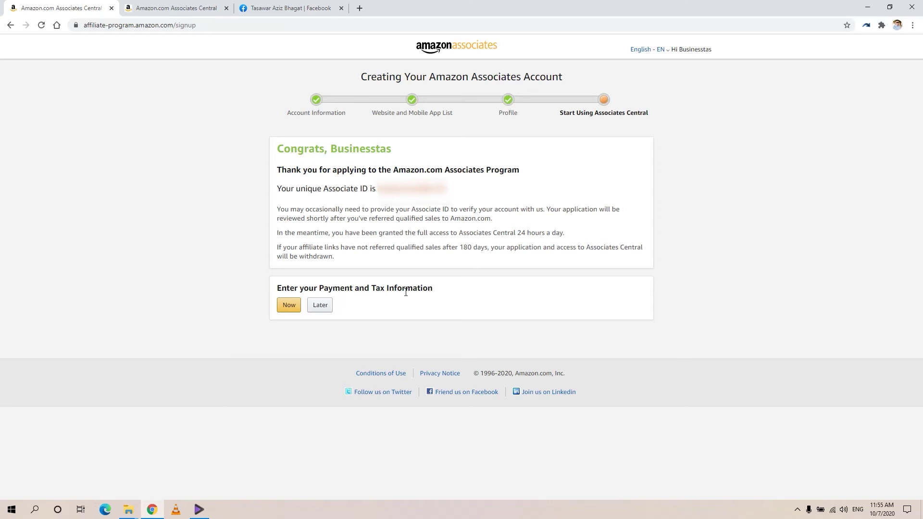
Choose Later for Payment and Tax Information on the Congrats page.
{"action": "left_click", "coordinate": [321, 307]}
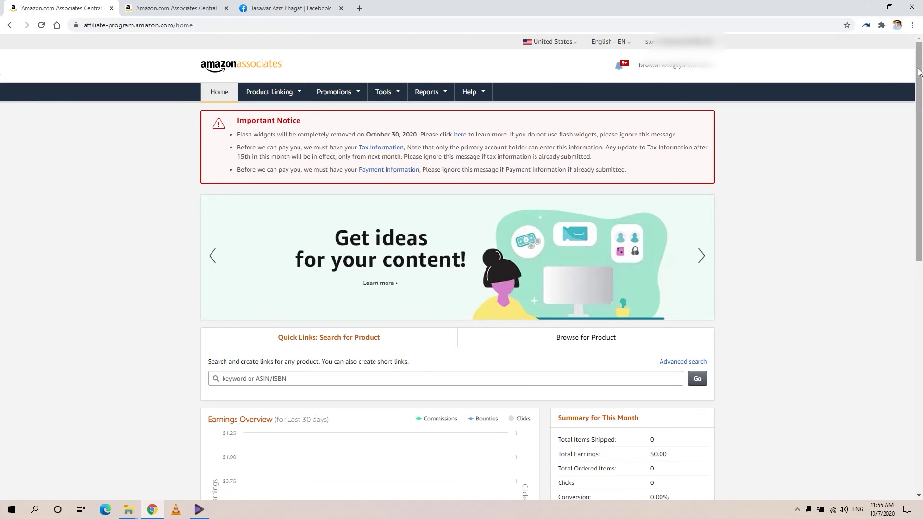
{"action": "left_click_drag", "start_coordinate": [919, 72], "coordinate": [921, 292]}
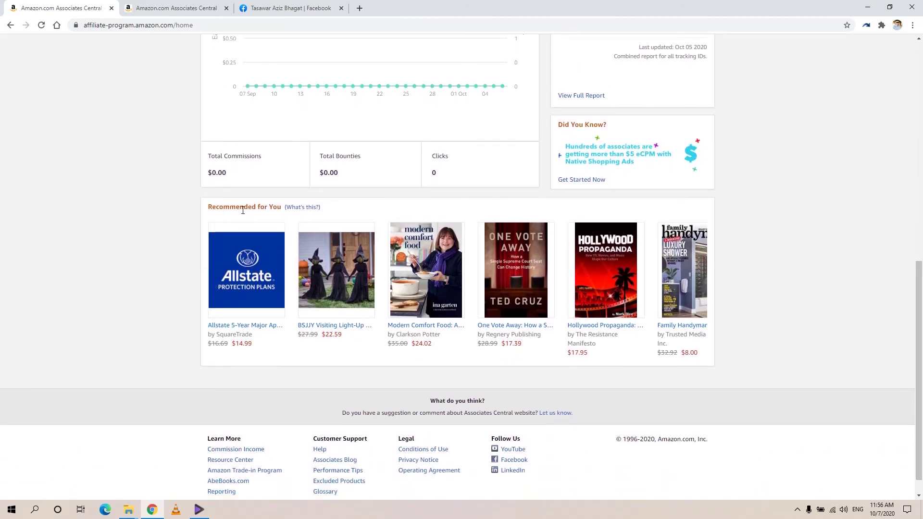
{"action": "mouse_move", "coordinate": [348, 321]}
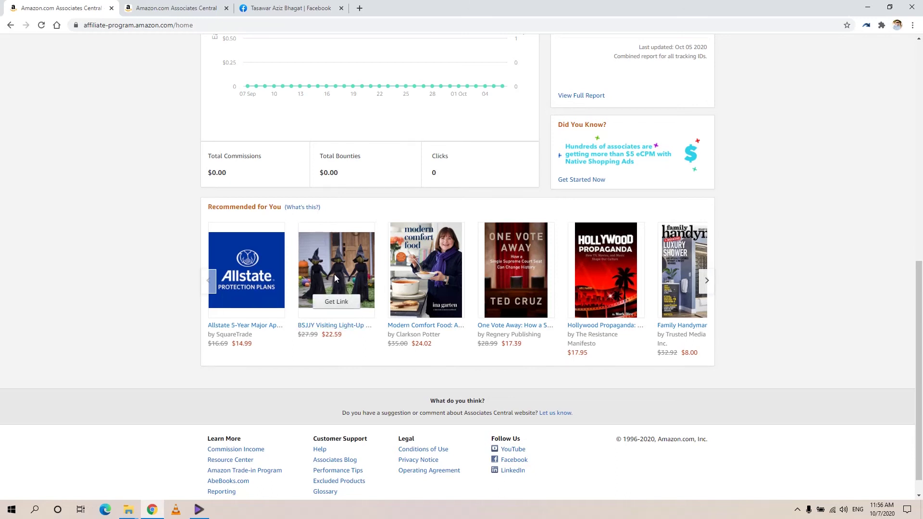
{"action": "mouse_move", "coordinate": [446, 286]}
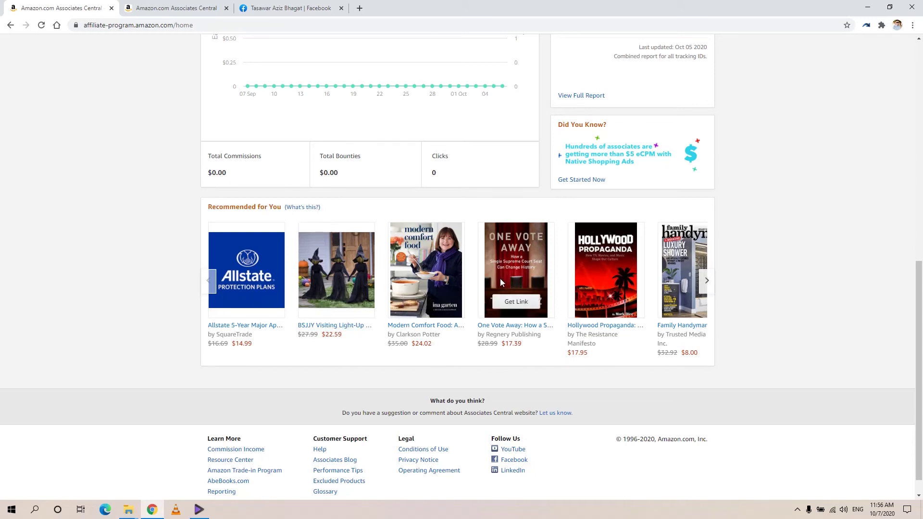
{"action": "mouse_move", "coordinate": [601, 282]}
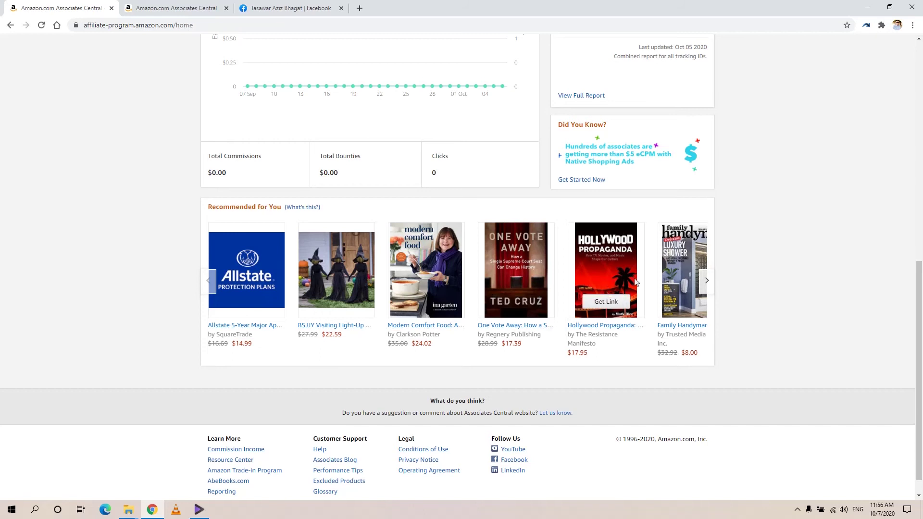
{"action": "mouse_move", "coordinate": [520, 304]}
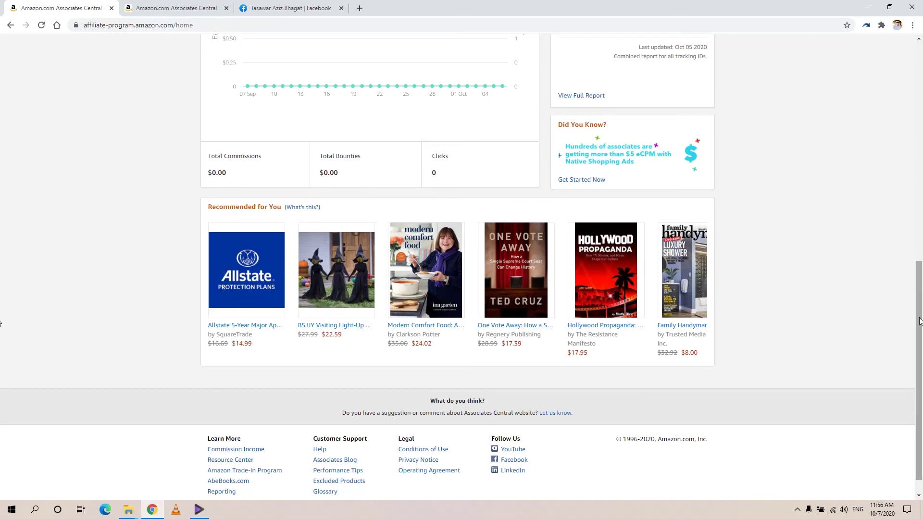
{"action": "left_click_drag", "start_coordinate": [919, 321], "coordinate": [919, 244]}
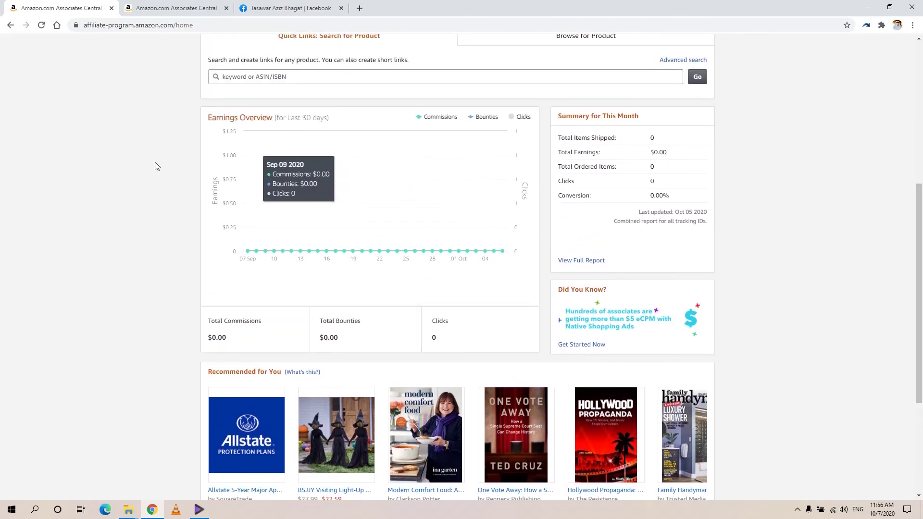
Scroll the dashboard, then open a fresh Google new-tab page beside Associates Central.
{"action": "mouse_move", "coordinate": [288, 255]}
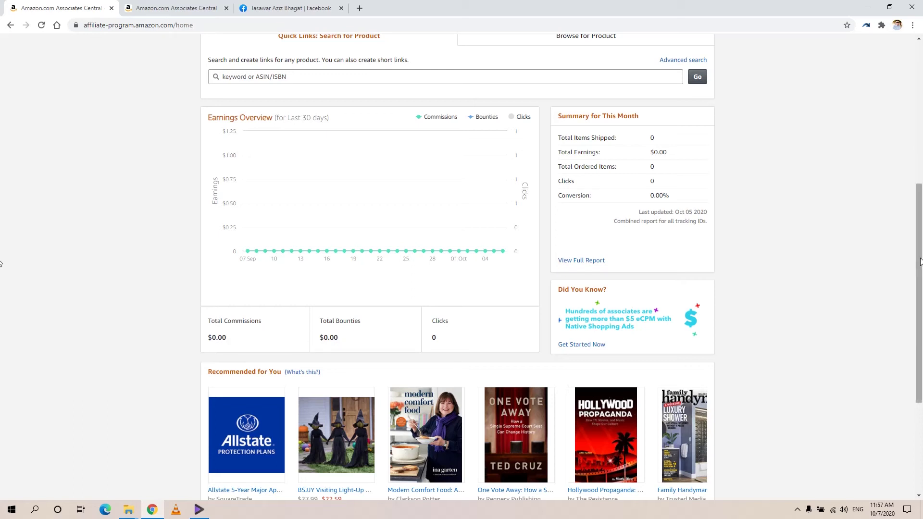
{"action": "left_click_drag", "start_coordinate": [920, 262], "coordinate": [920, 202]}
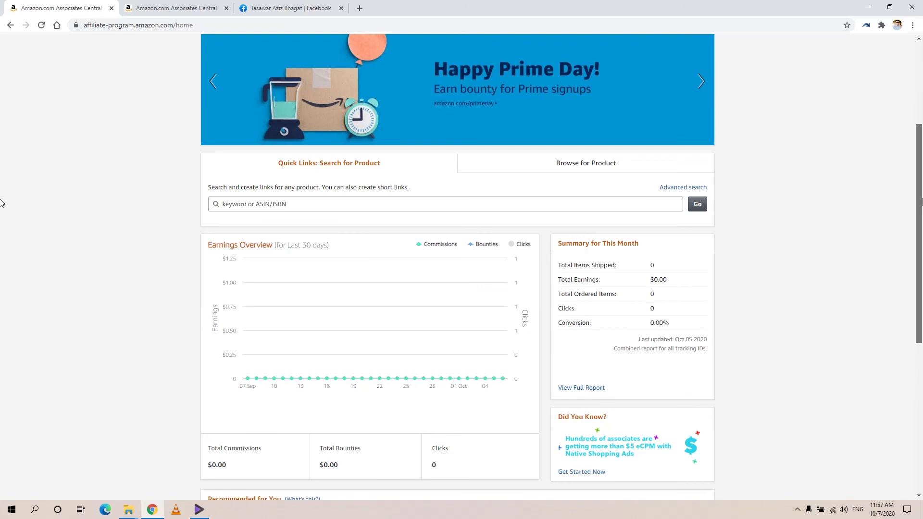
{"action": "scroll", "coordinate": [920, 202], "scroll_direction": "down", "scroll_amount": 1}
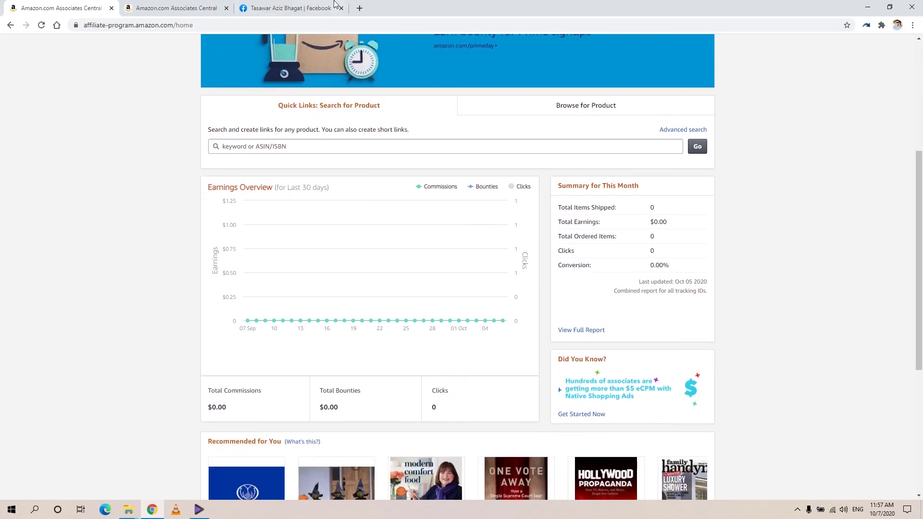
{"action": "left_click", "coordinate": [362, 9]}
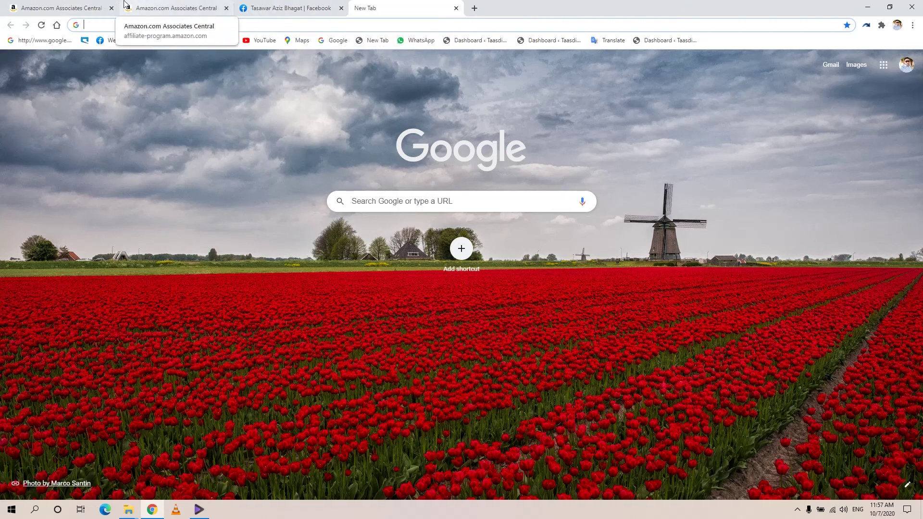
Load amazon.com in the blank tab so the store shows with the SiteStripe toolbar.
{"action": "left_click", "coordinate": [80, 10]}
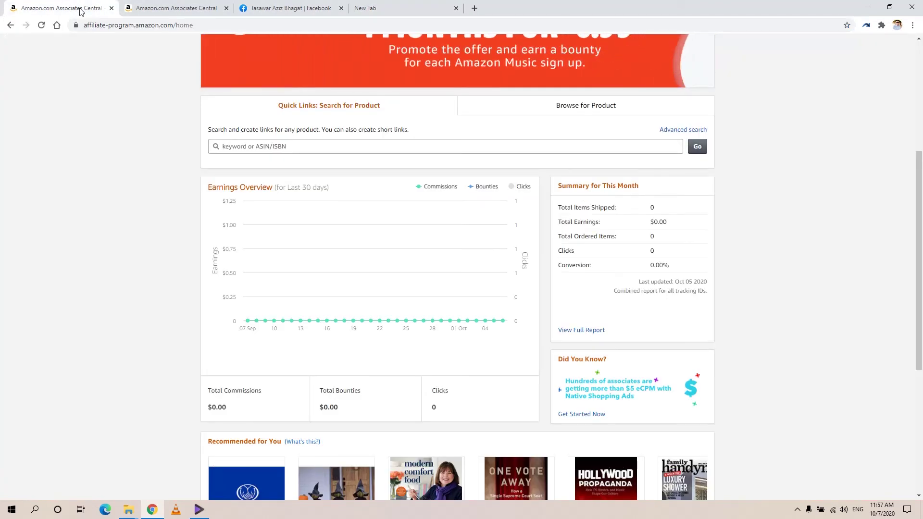
{"action": "left_click", "coordinate": [381, 8]}
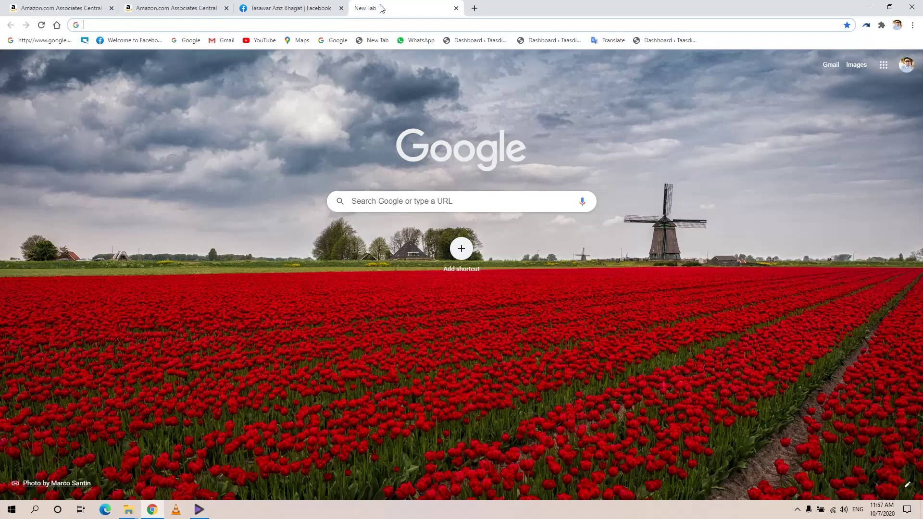
{"action": "left_click", "coordinate": [395, 202]}
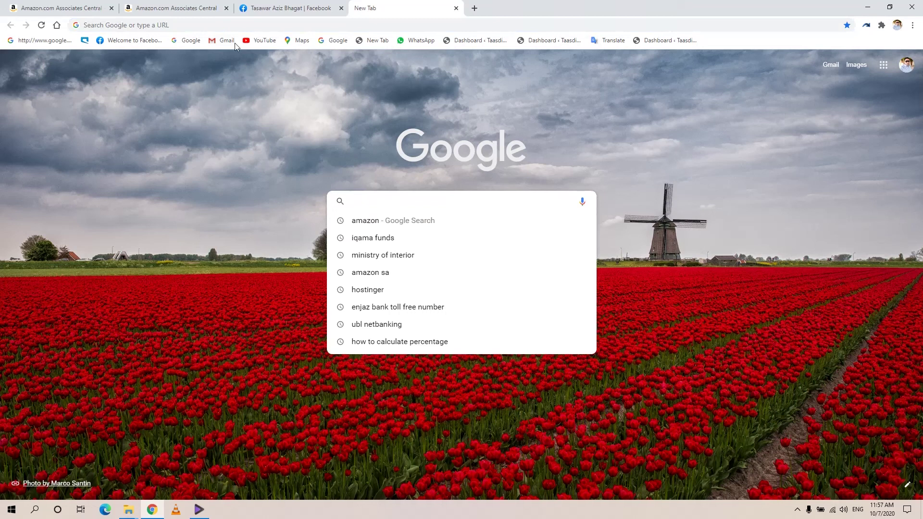
{"action": "left_click", "coordinate": [232, 28]}
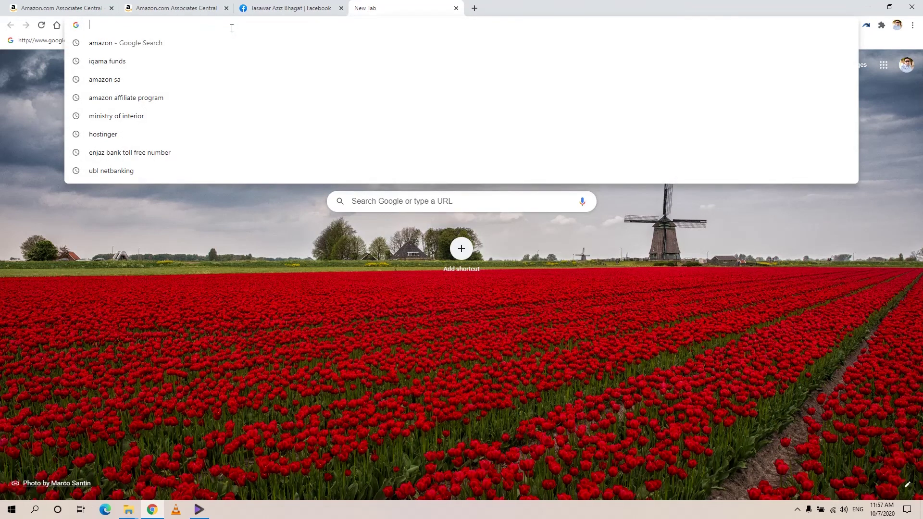
{"action": "type", "text": "amazon "}
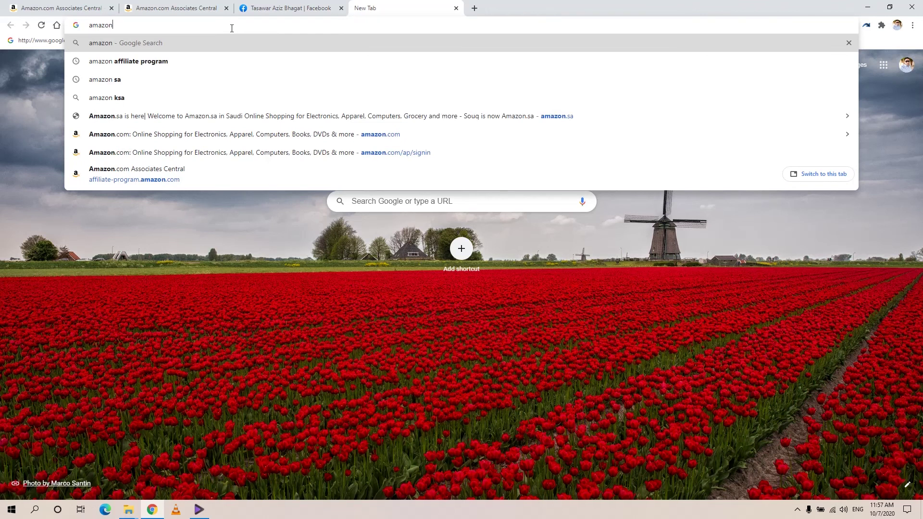
{"action": "type", "text": ".com"}
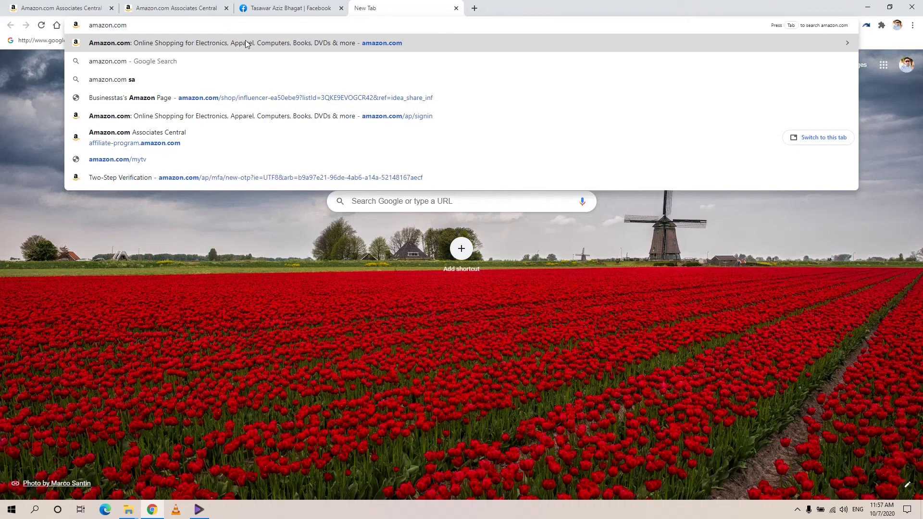
{"action": "left_click", "coordinate": [128, 43]}
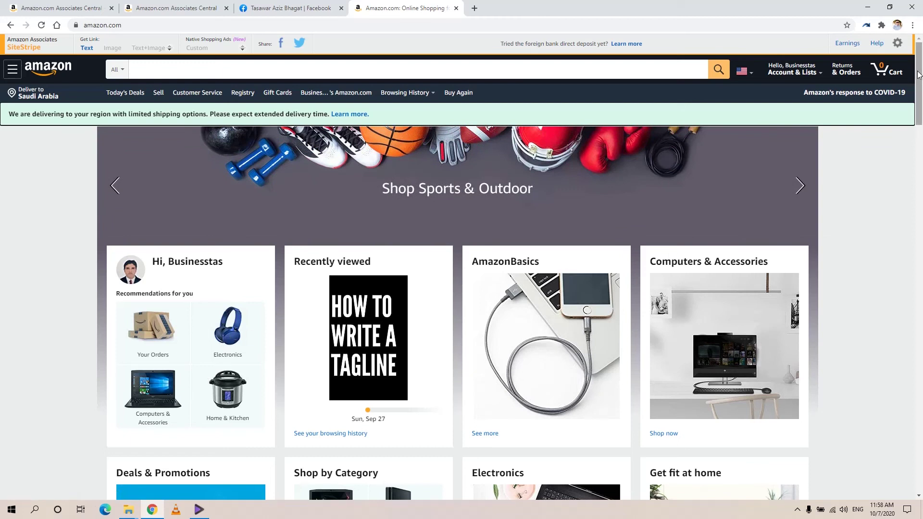
{"action": "mouse_move", "coordinate": [919, 75]}
{"action": "left_mouse_down"}
{"action": "mouse_move", "coordinate": [919, 83]}
{"action": "mouse_move", "coordinate": [920, 69]}
{"action": "left_mouse_up"}
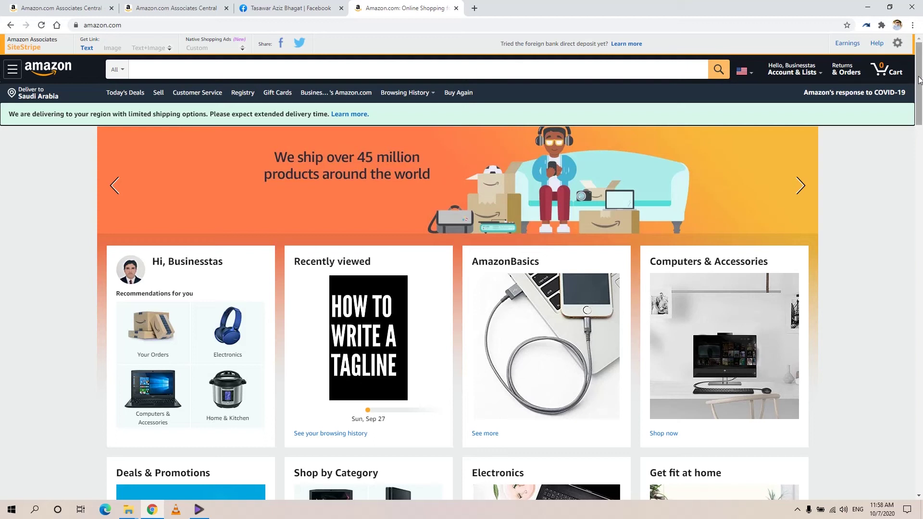
{"action": "mouse_move", "coordinate": [919, 80]}
{"action": "left_mouse_down"}
{"action": "mouse_move", "coordinate": [921, 425]}
{"action": "mouse_move", "coordinate": [914, 94]}
{"action": "left_mouse_up"}
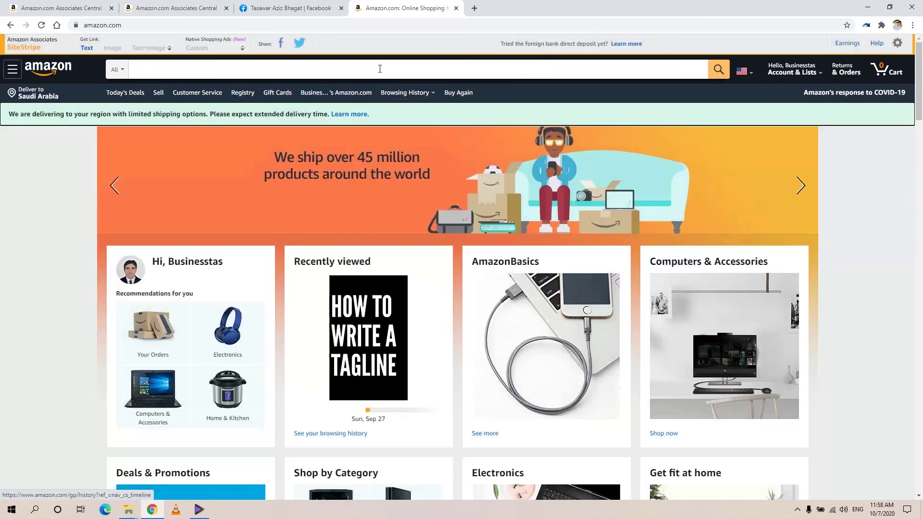
Search Amazon for 'cloths', then add 'men' to the query and search again.
{"action": "left_click", "coordinate": [411, 69]}
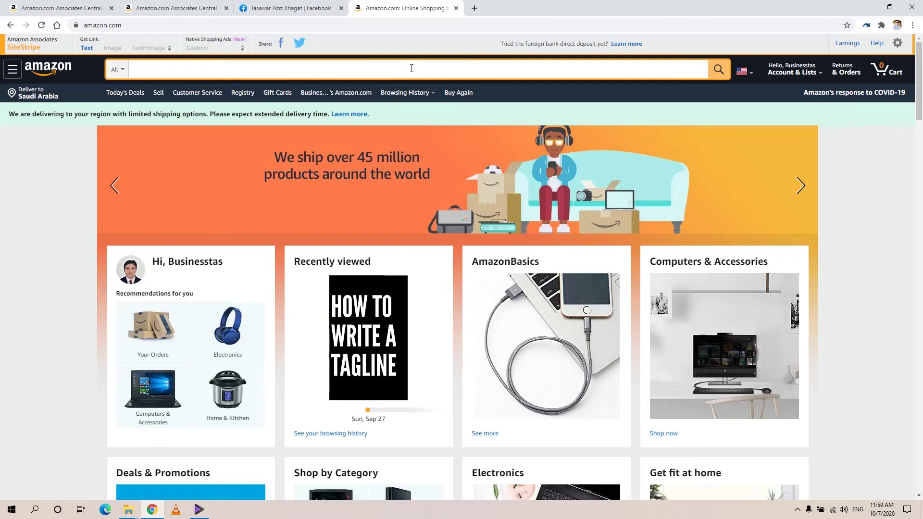
{"action": "type", "text": "cloths"}
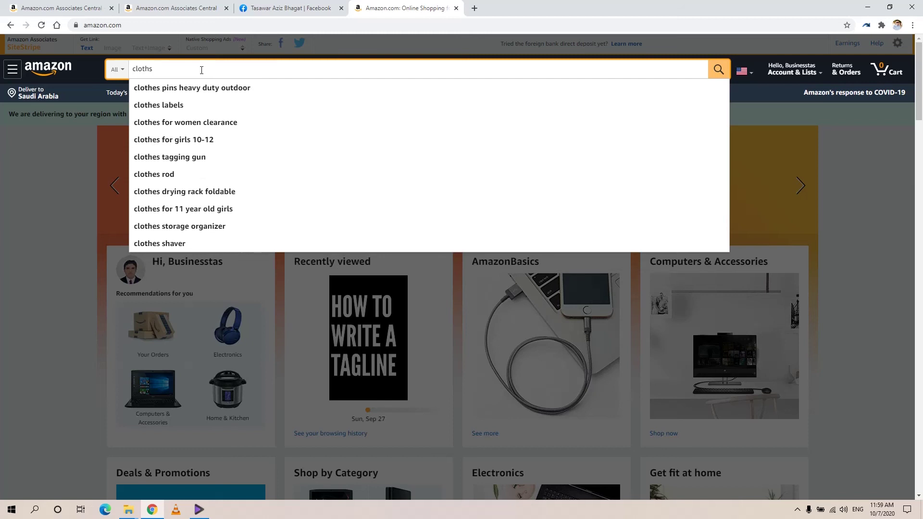
{"action": "key", "text": "Return"}
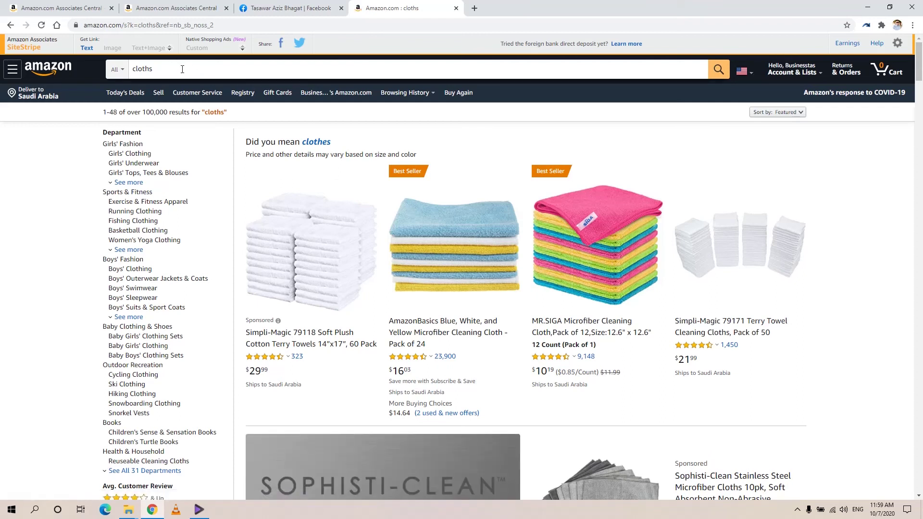
{"action": "left_click", "coordinate": [182, 68]}
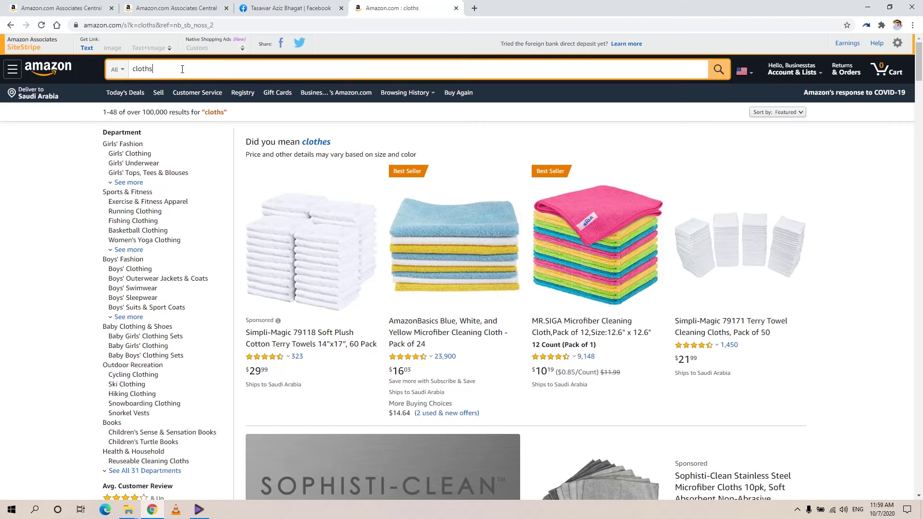
{"action": "type", "text": "men"}
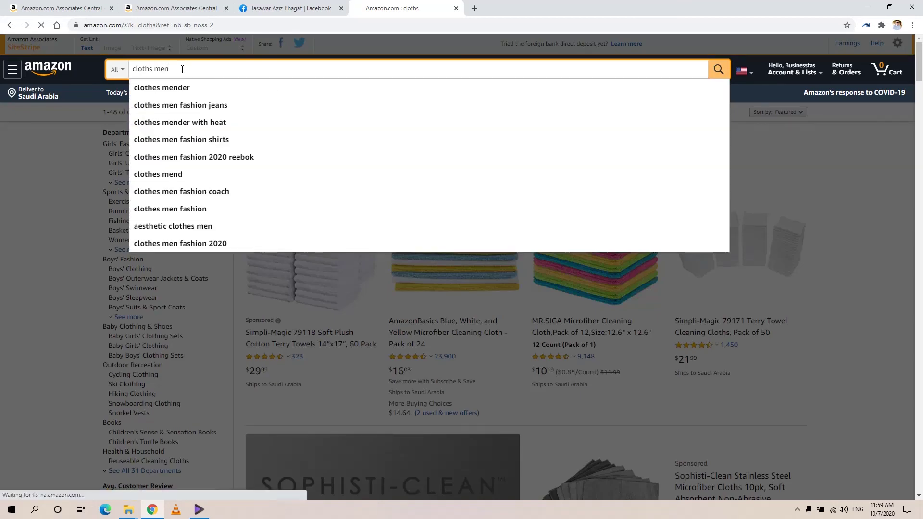
{"action": "key", "text": "Return"}
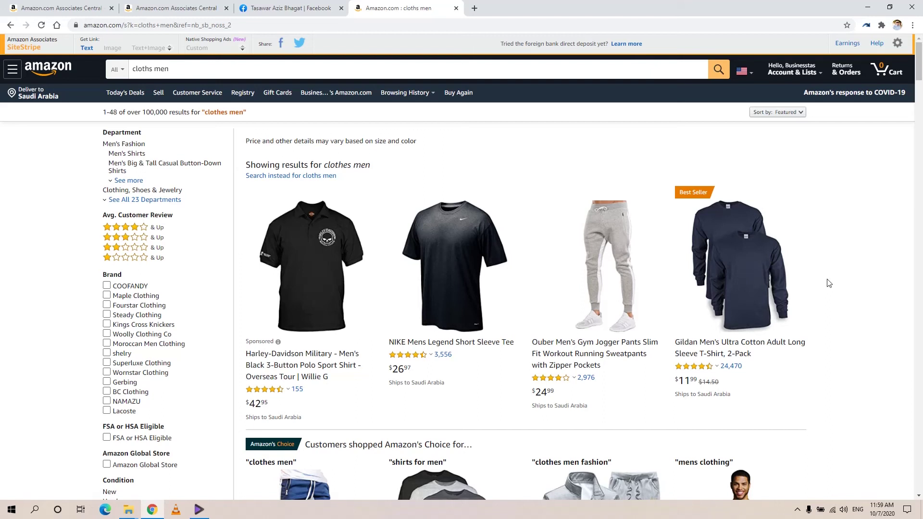
Open the NIKE Mens Legend Short Sleeve Tee from the men's clothing results.
{"action": "scroll", "coordinate": [828, 283], "scroll_direction": "down", "scroll_amount": 8}
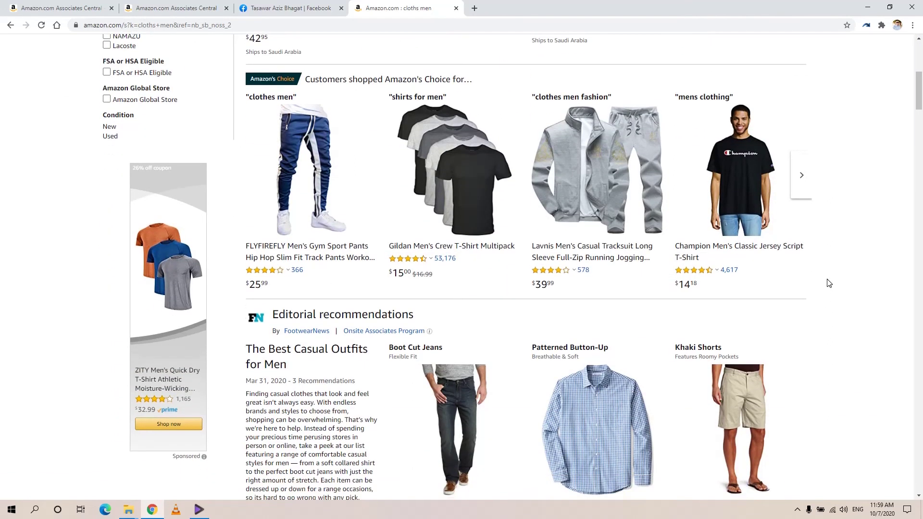
{"action": "scroll", "coordinate": [829, 283], "scroll_direction": "up", "scroll_amount": 7}
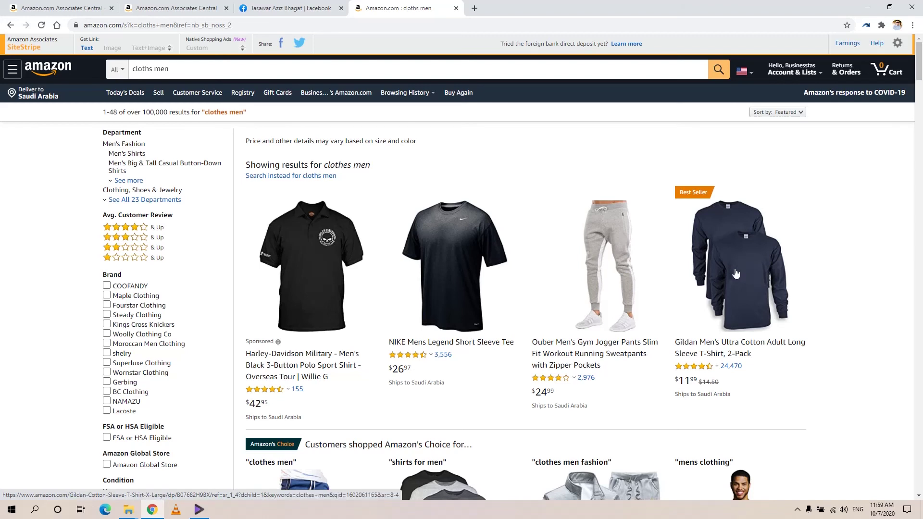
{"action": "mouse_move", "coordinate": [702, 366]}
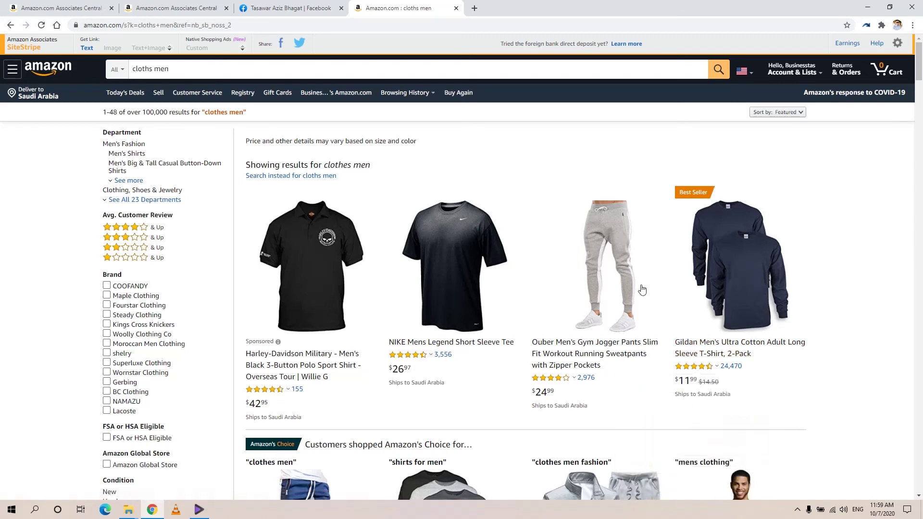
{"action": "left_click", "coordinate": [465, 259]}
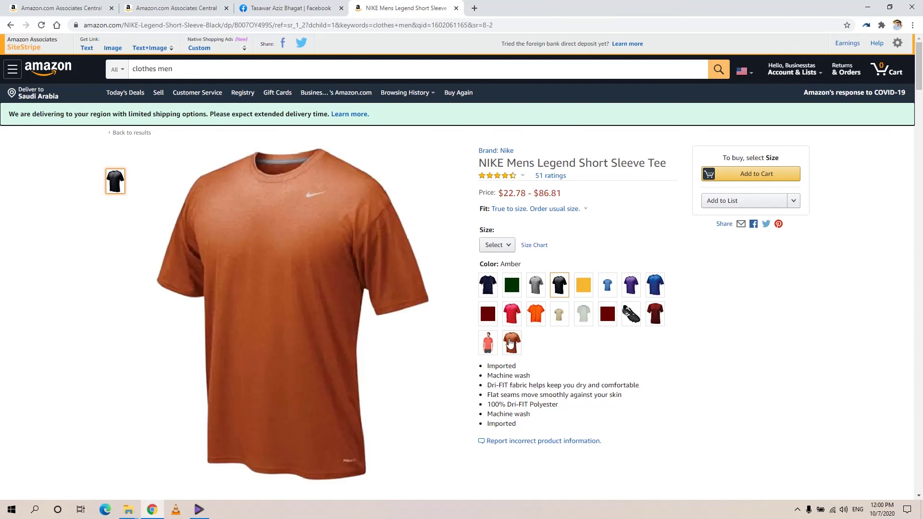
Pick the Scarlet colour, then follow the tee's See Top 100 in Clothing, Shoes & Jewelry link.
{"action": "left_click", "coordinate": [513, 314]}
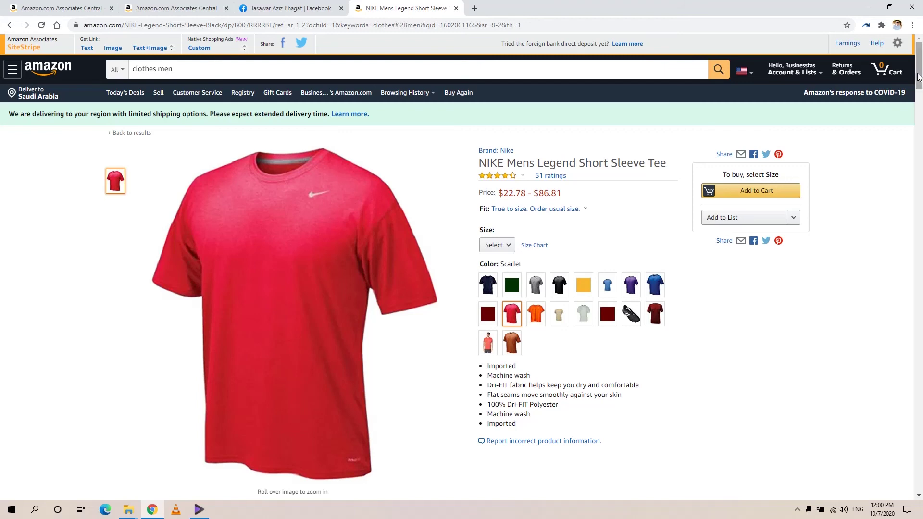
{"action": "left_click_drag", "start_coordinate": [919, 77], "coordinate": [918, 187]}
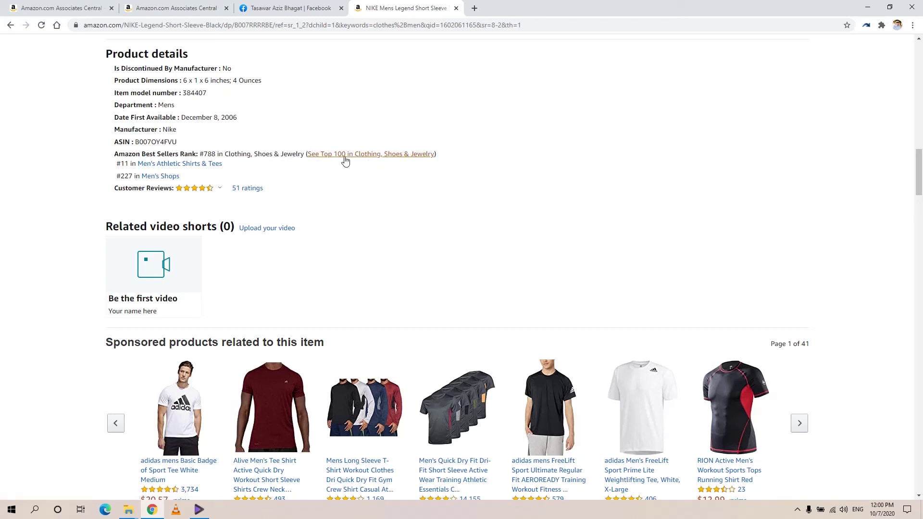
{"action": "left_click", "coordinate": [374, 155]}
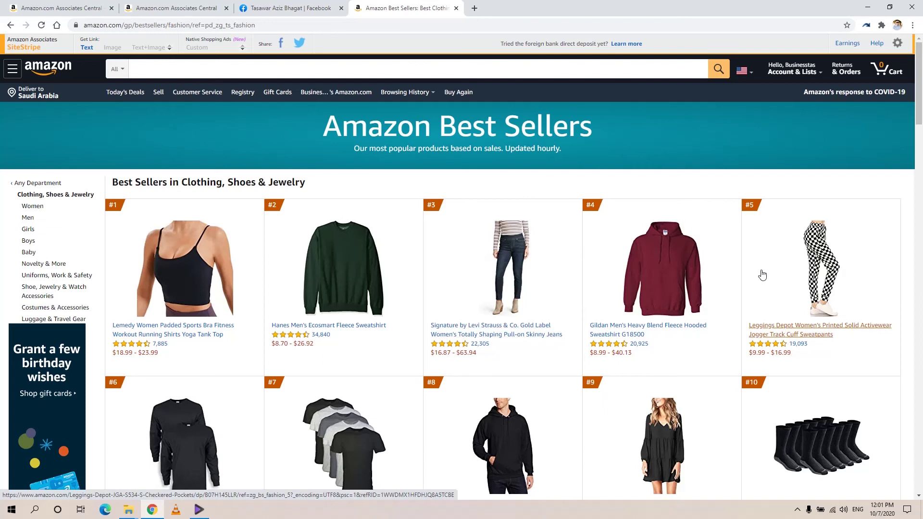
Open the #3 best seller, the Levi's Gold Label Totally Shaping skinny jeans priced $26.99.
{"action": "left_click", "coordinate": [515, 263]}
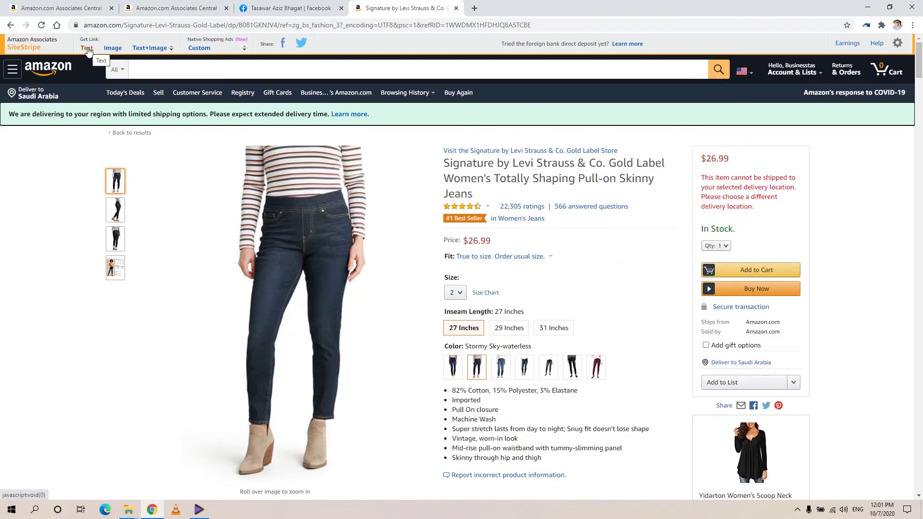
{"action": "left_click", "coordinate": [87, 49]}
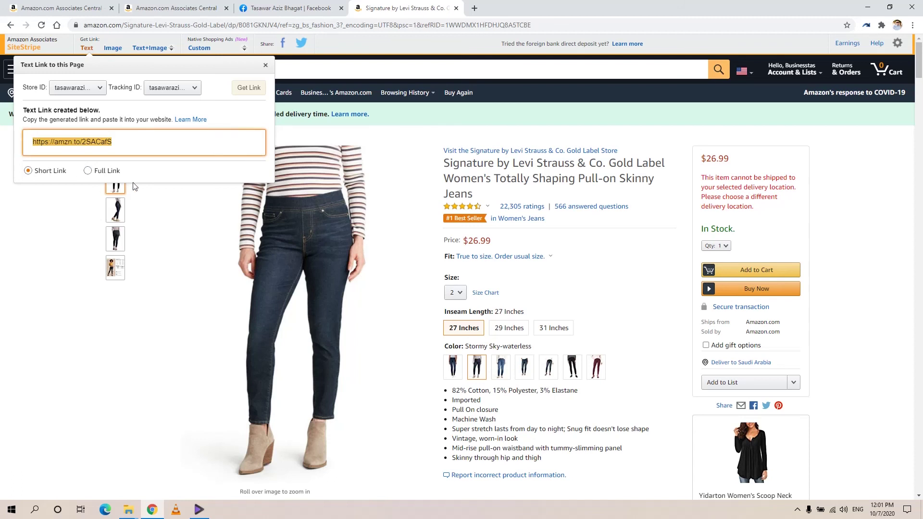
{"action": "left_click", "coordinate": [474, 8]}
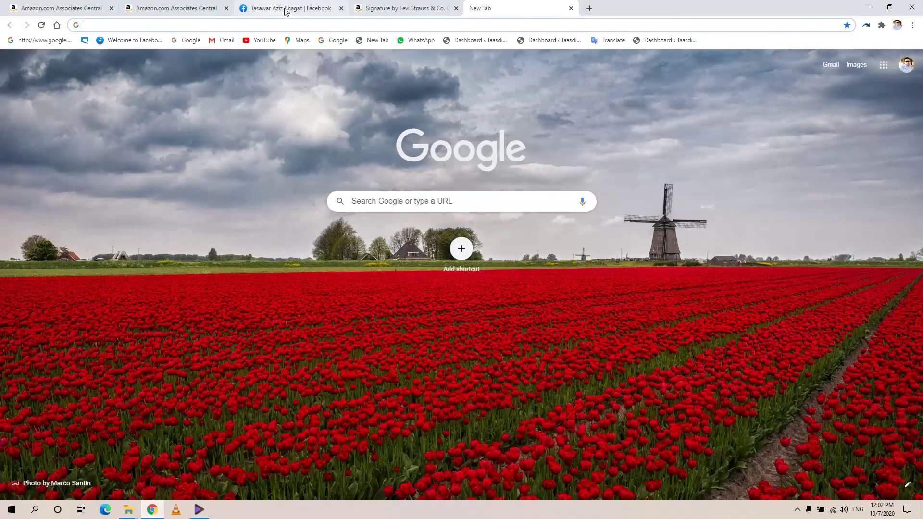
Start a new public Facebook post and copy the jeans' short link from the Amazon tab.
{"action": "left_click", "coordinate": [286, 10]}
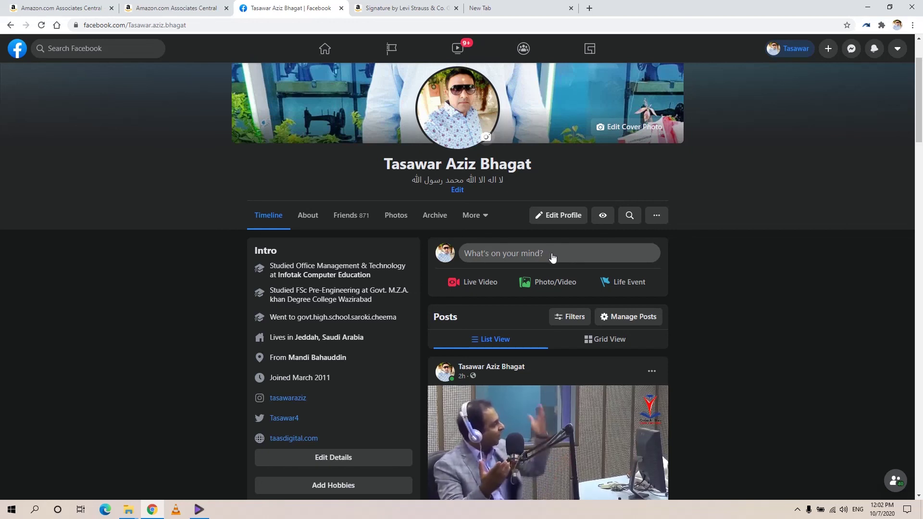
{"action": "left_click", "coordinate": [516, 255]}
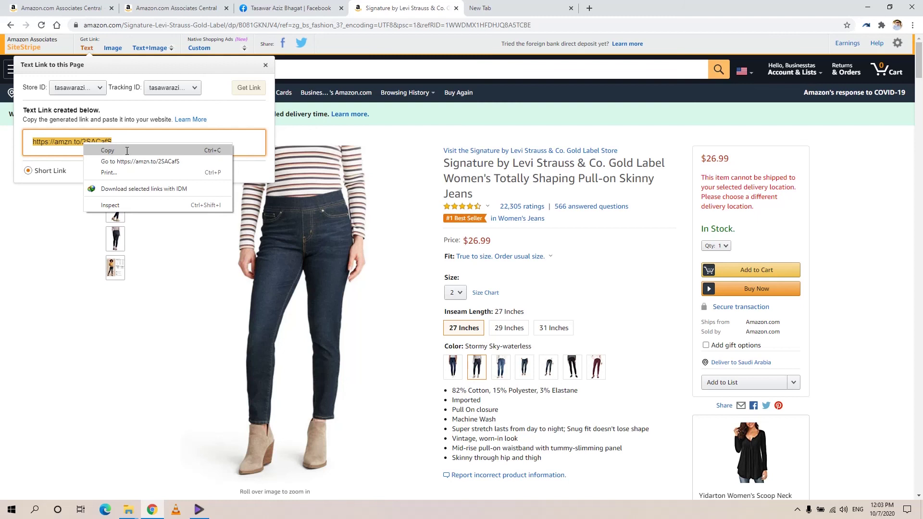
{"action": "left_click", "coordinate": [126, 150]}
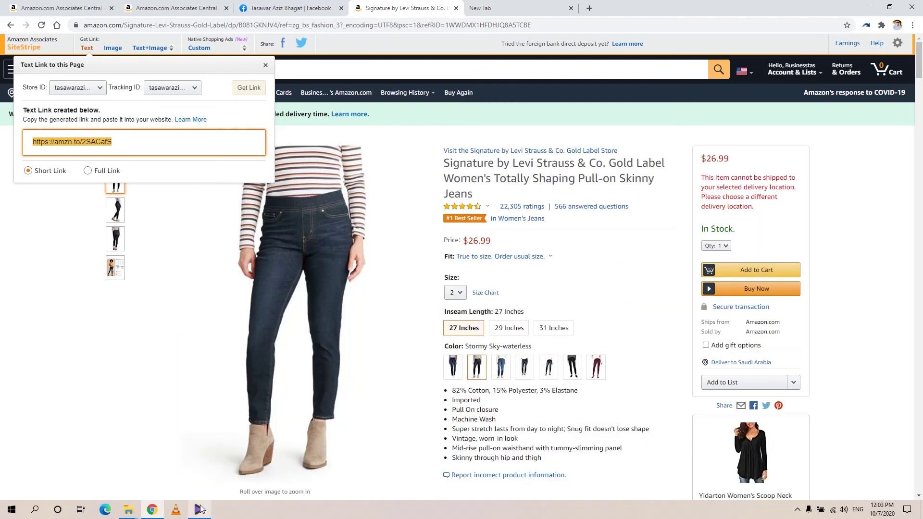
{"action": "left_click", "coordinate": [300, 5]}
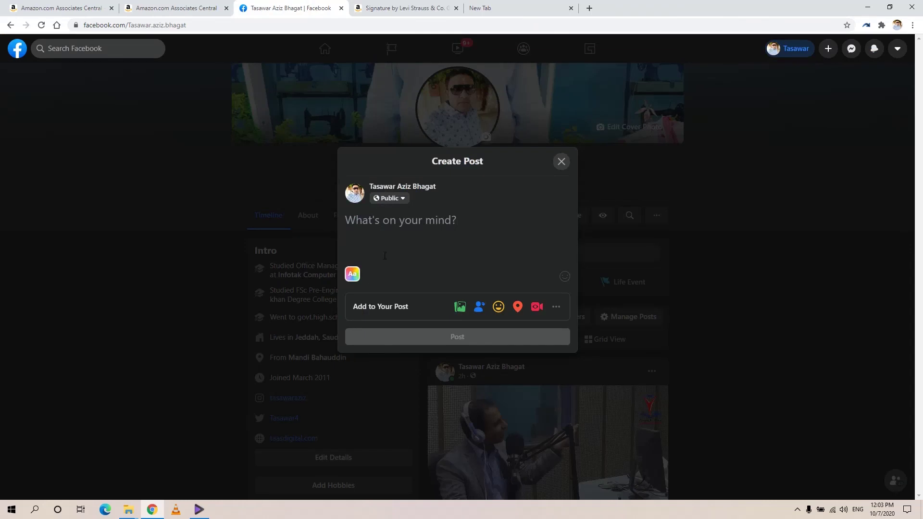
Paste the short Amazon link into the post so the jeans preview appears, then minimize Chrome.
{"action": "right_click", "coordinate": [395, 230]}
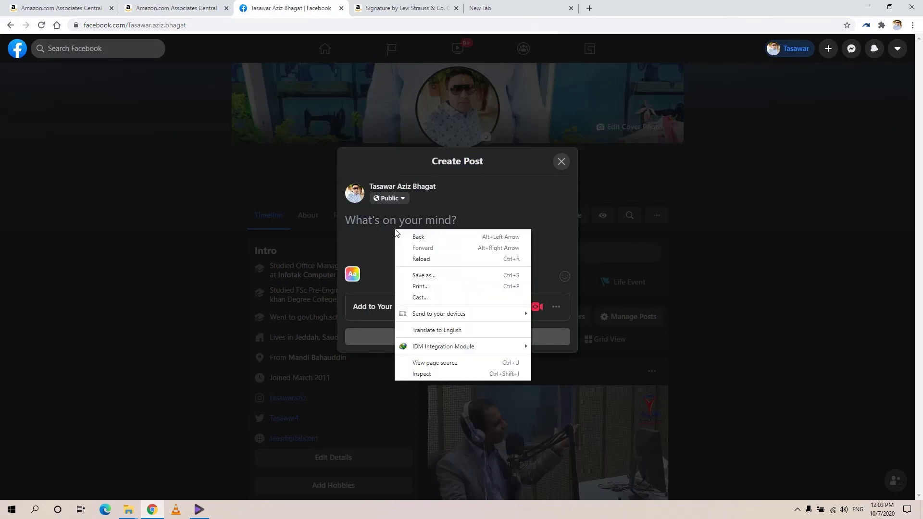
{"action": "left_click", "coordinate": [395, 232]}
{"action": "right_click", "coordinate": [395, 232]}
{"action": "left_click", "coordinate": [365, 214]}
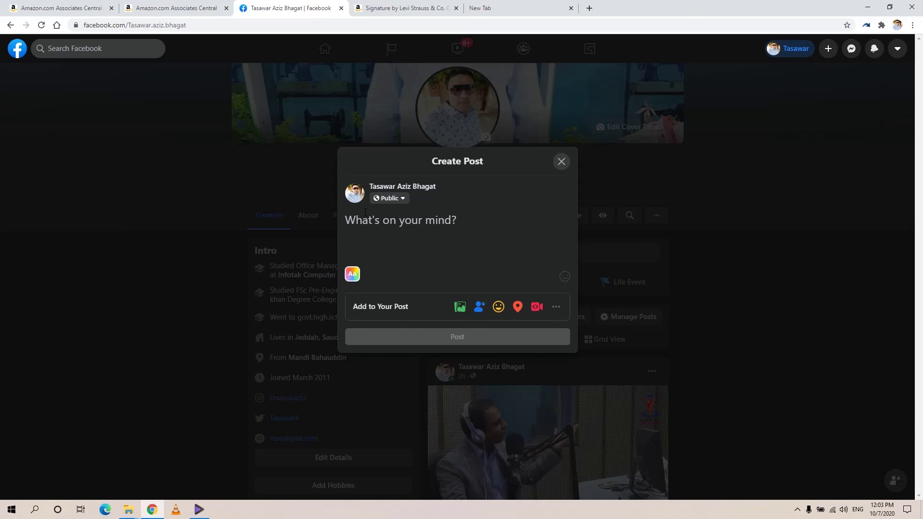
{"action": "right_click", "coordinate": [366, 212]}
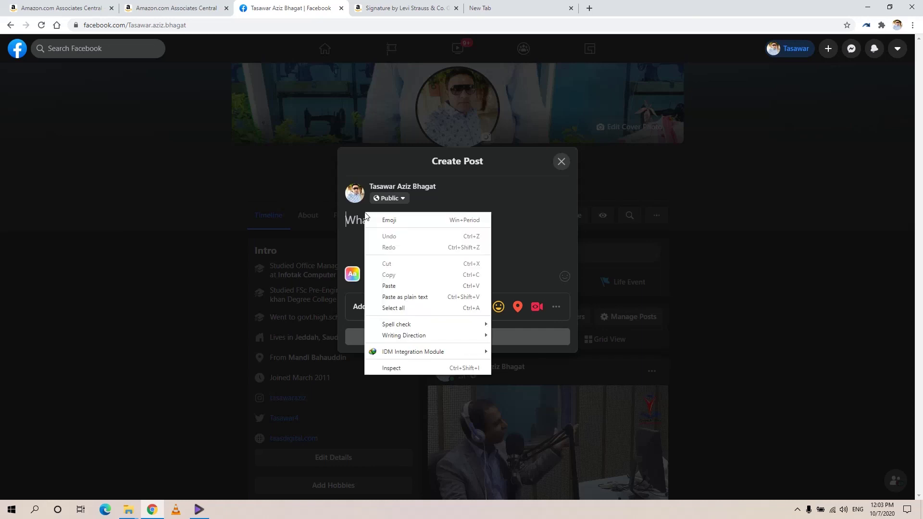
{"action": "left_click", "coordinate": [414, 286]}
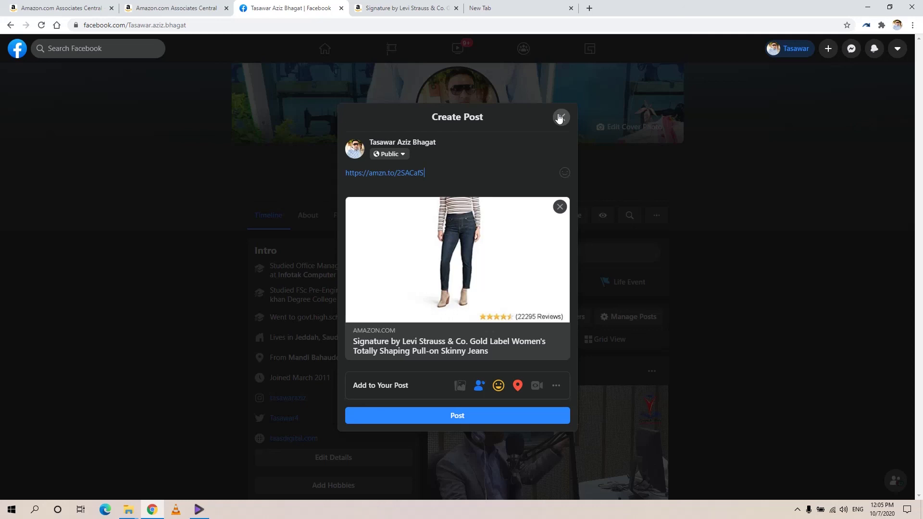
{"action": "left_click", "coordinate": [870, 7]}
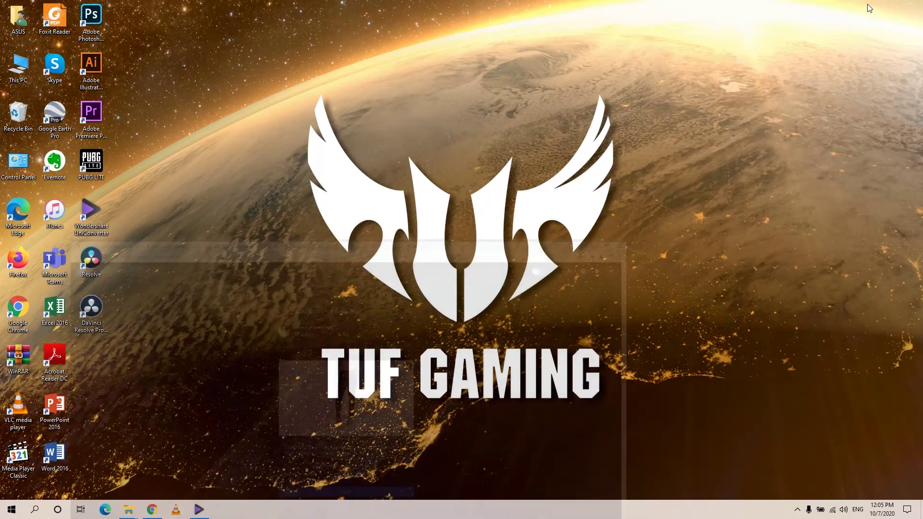